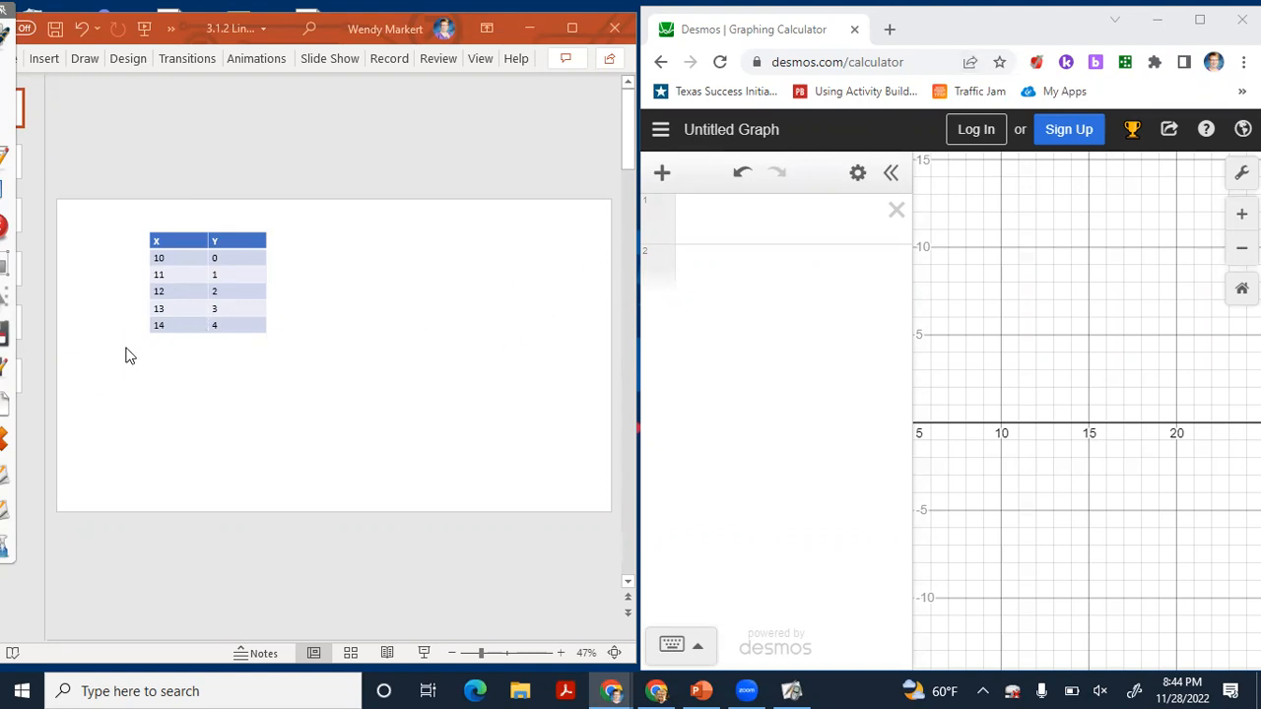
- Add an empty x–y table to the expression list in the graphing calculator
left_click(959, 45)
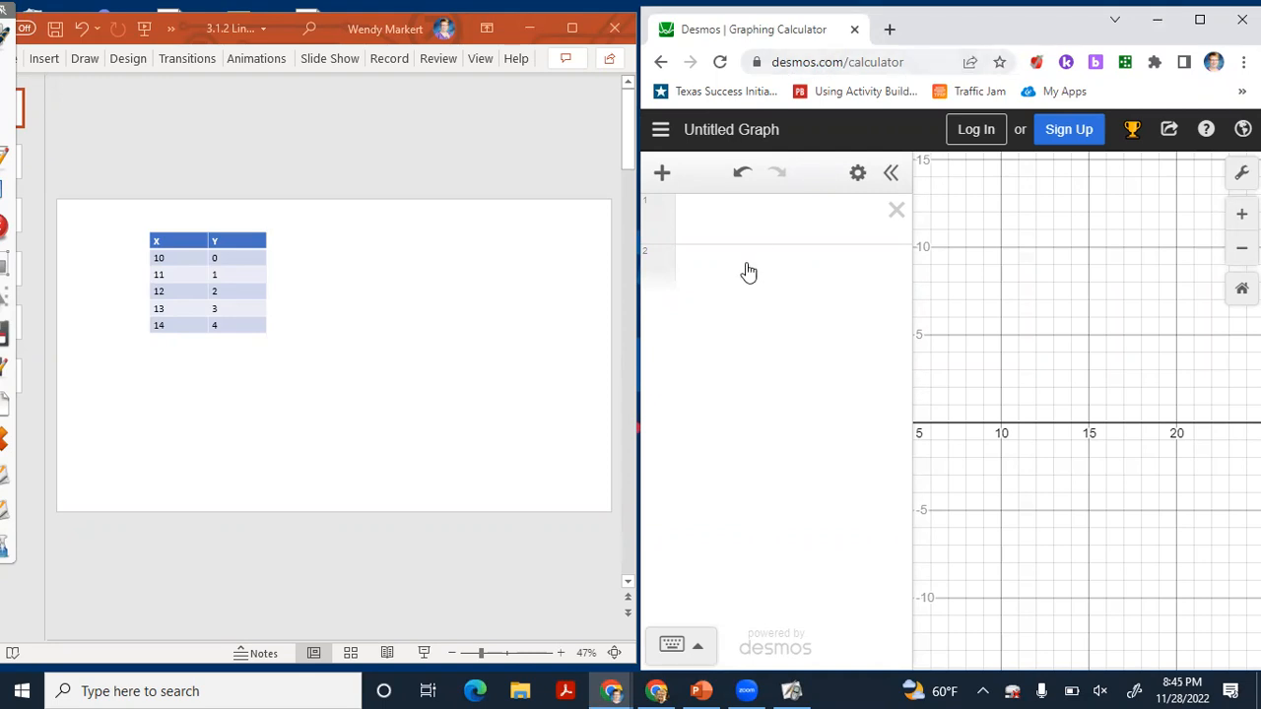
left_click(739, 216)
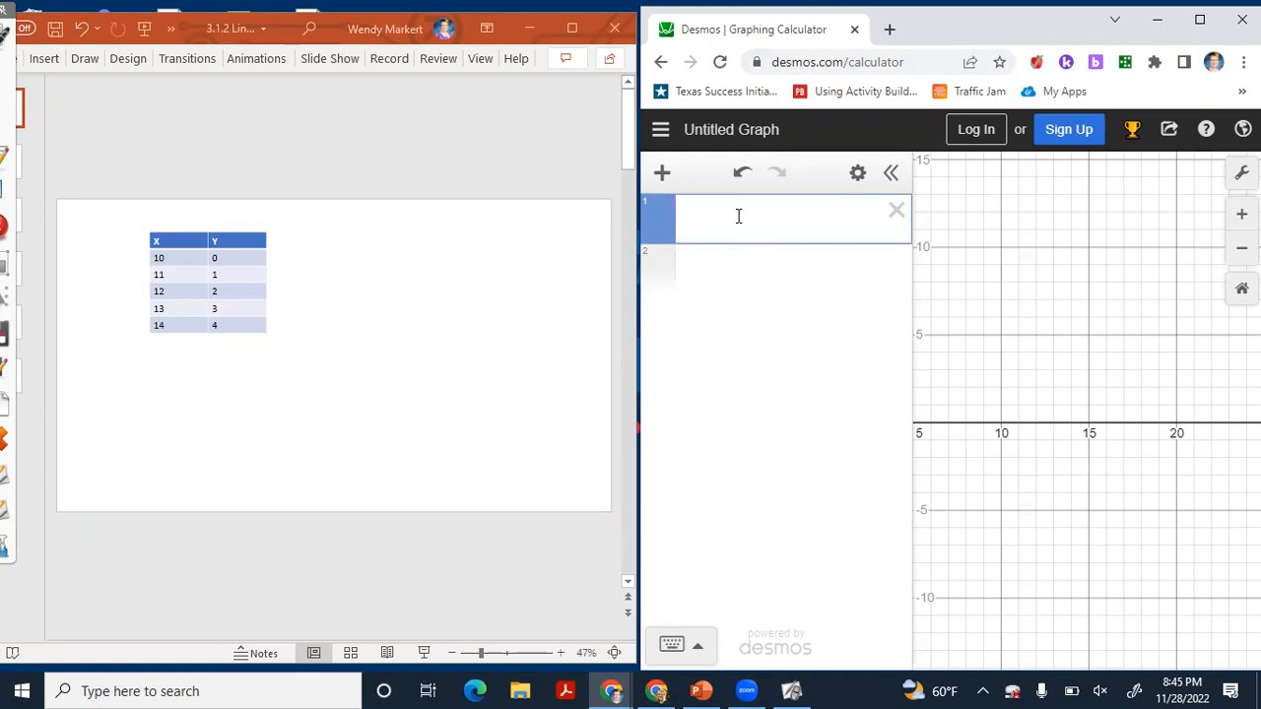
left_click(662, 174)
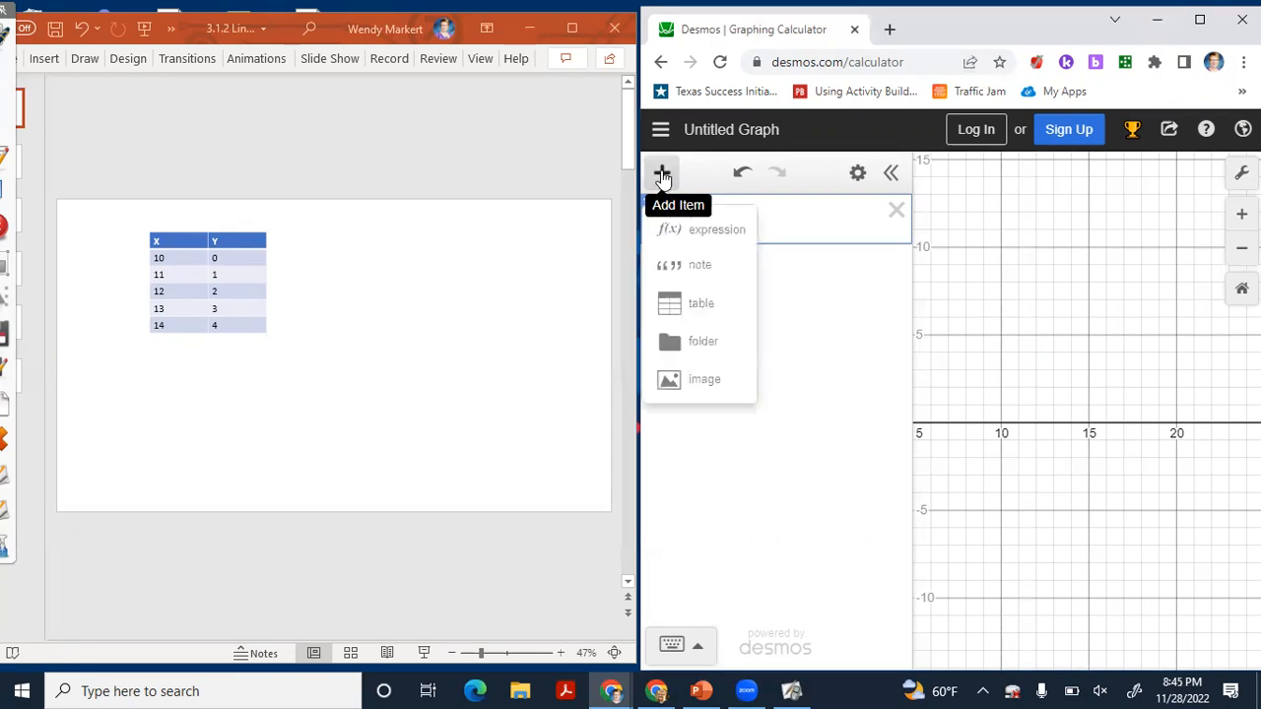
left_click(670, 306)
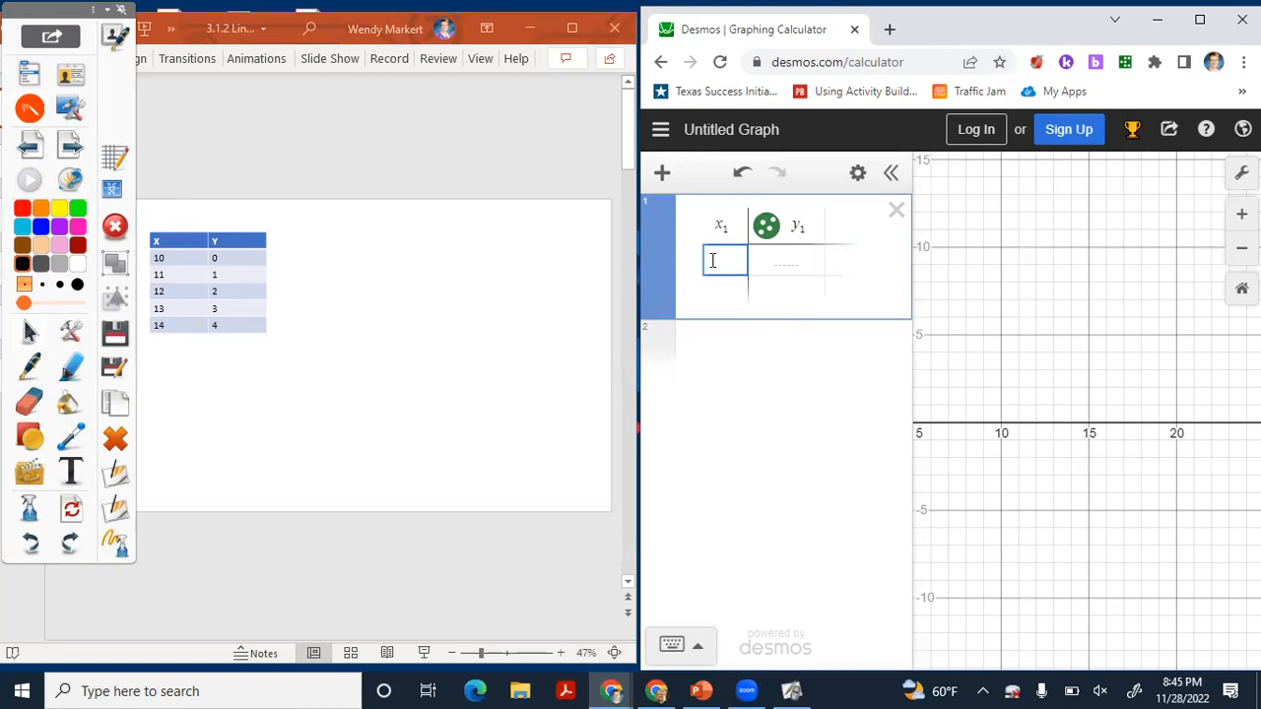
- Enter the first two data pairs, (10, 0) and (11, 1), into the table
type("10")
key("Tab")
type("0")
key("Tab")
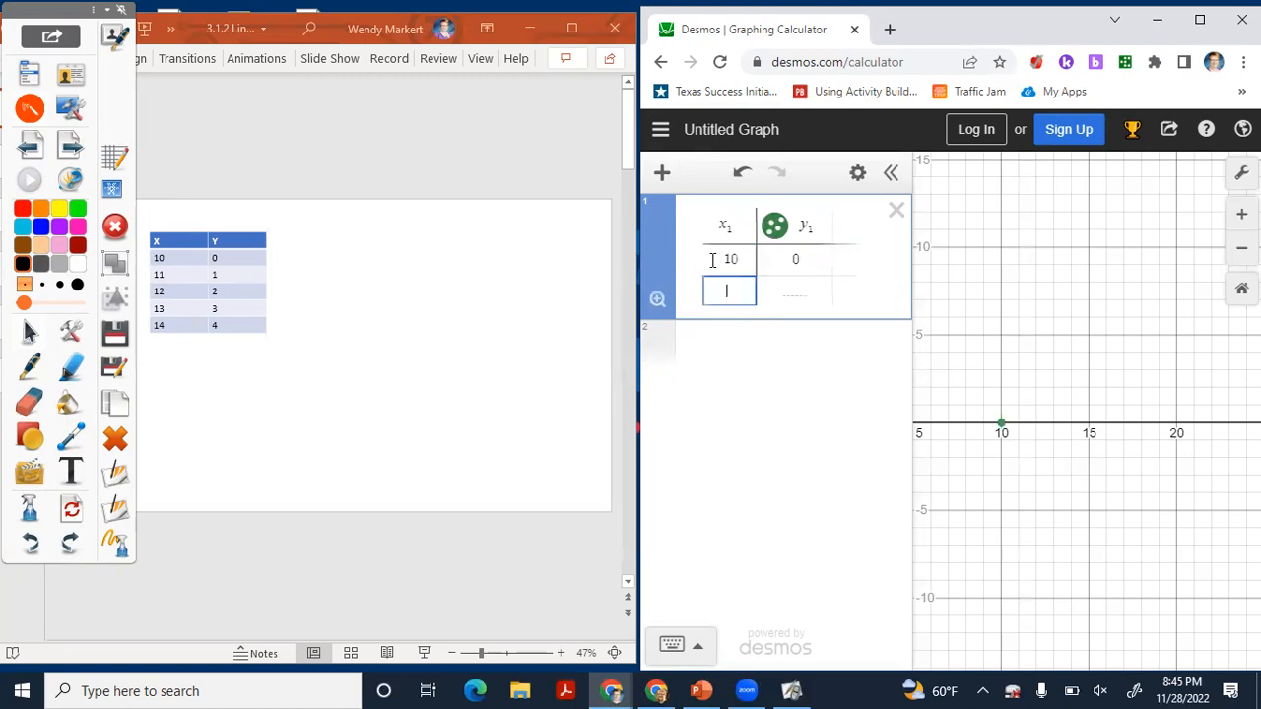
type("11")
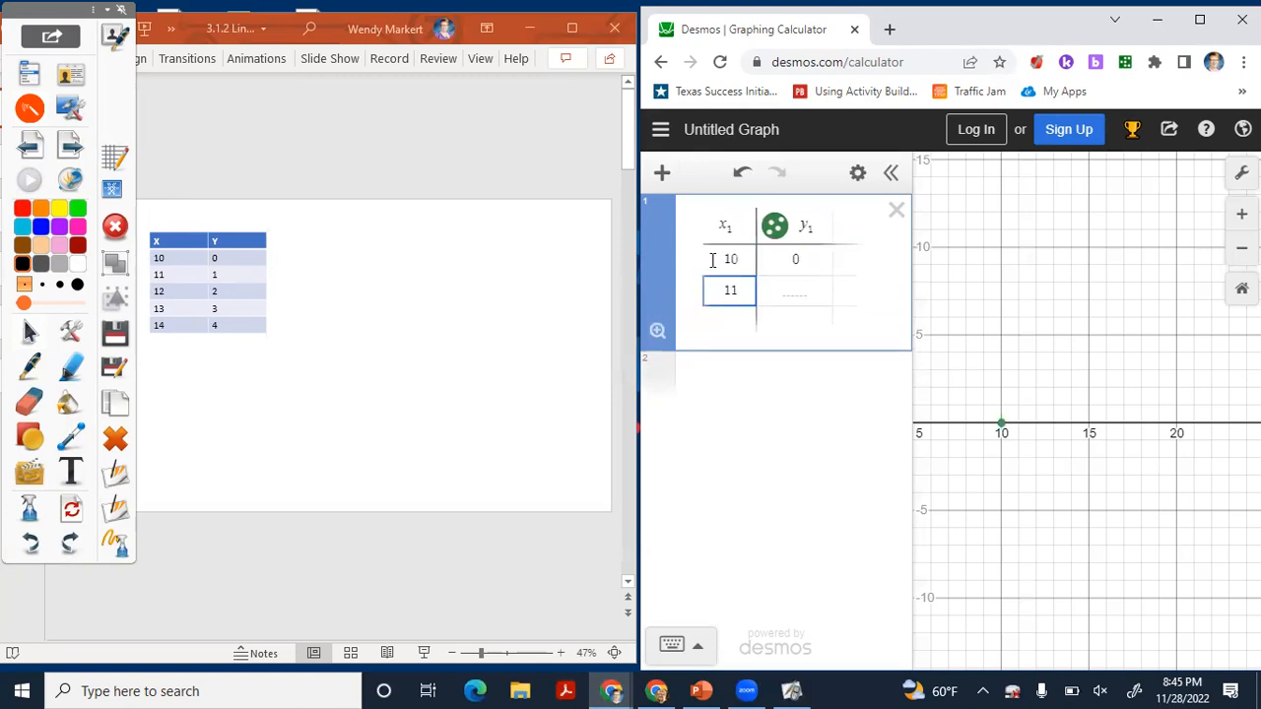
key("Tab")
type("1")
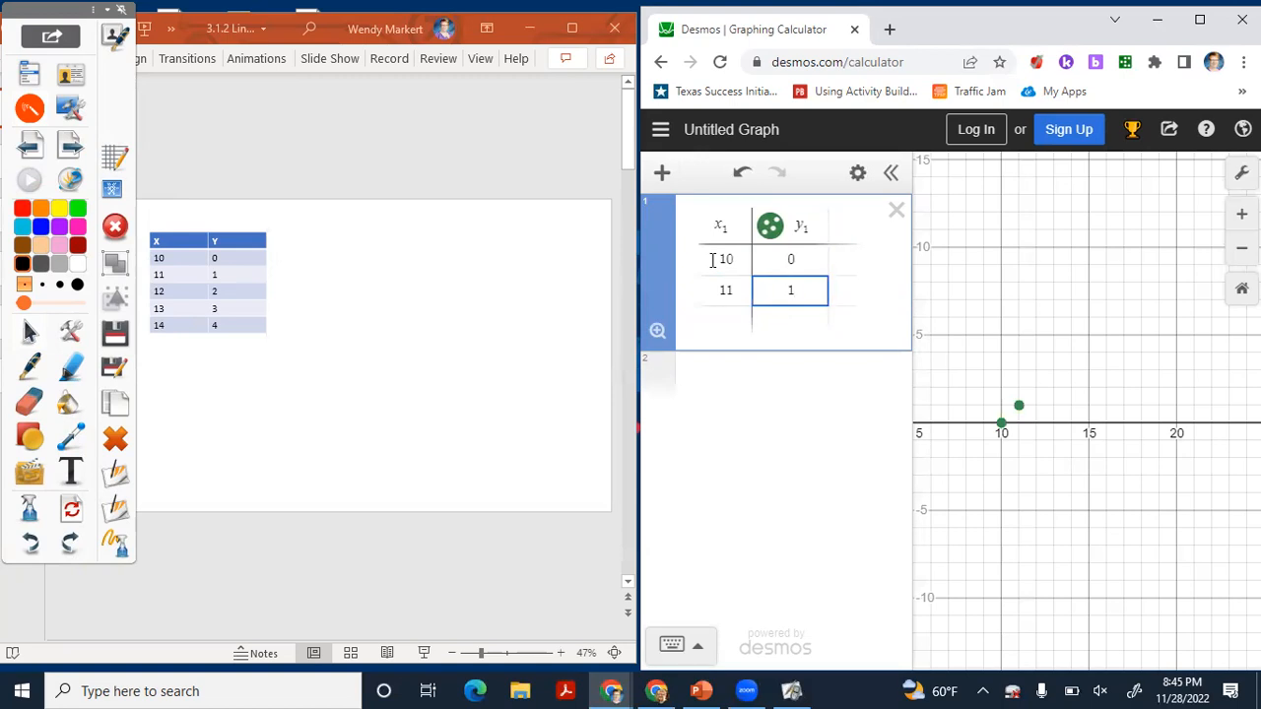
- Add the third data pair, x 12 and y 2, to the table
key("Tab")
type("12")
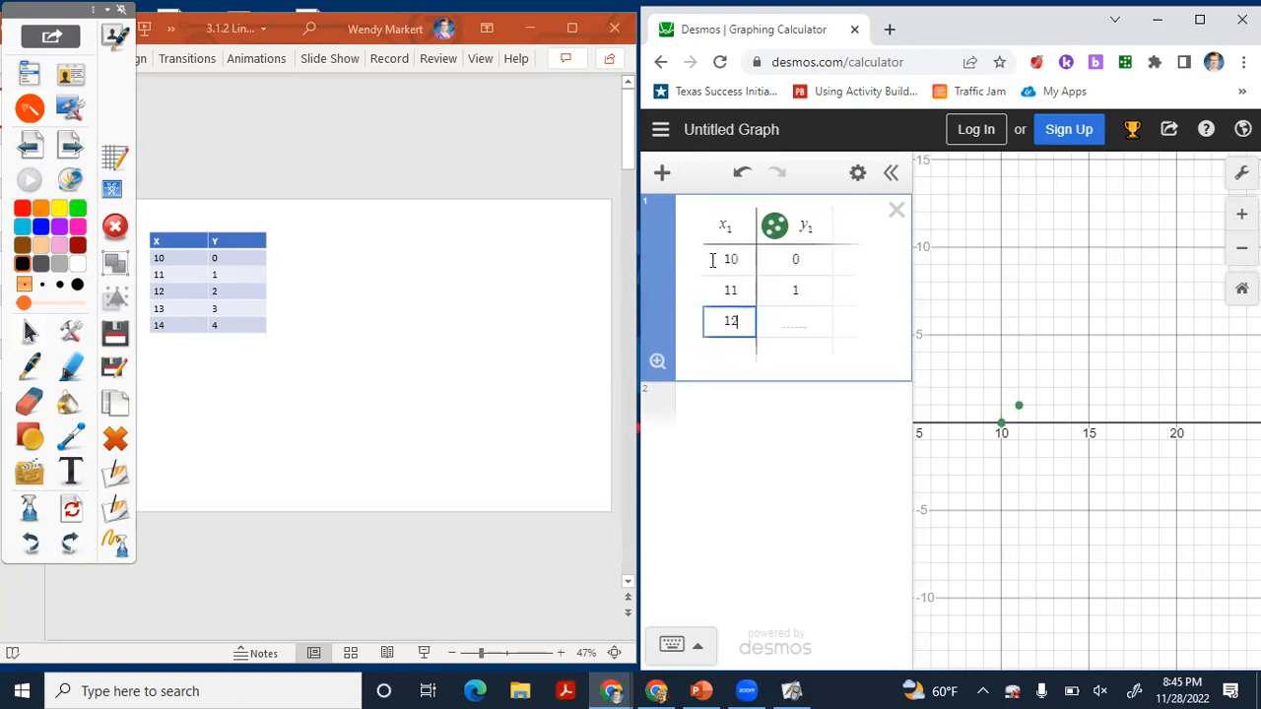
key("Tab")
type("3")
key("BackSpace")
type("2")
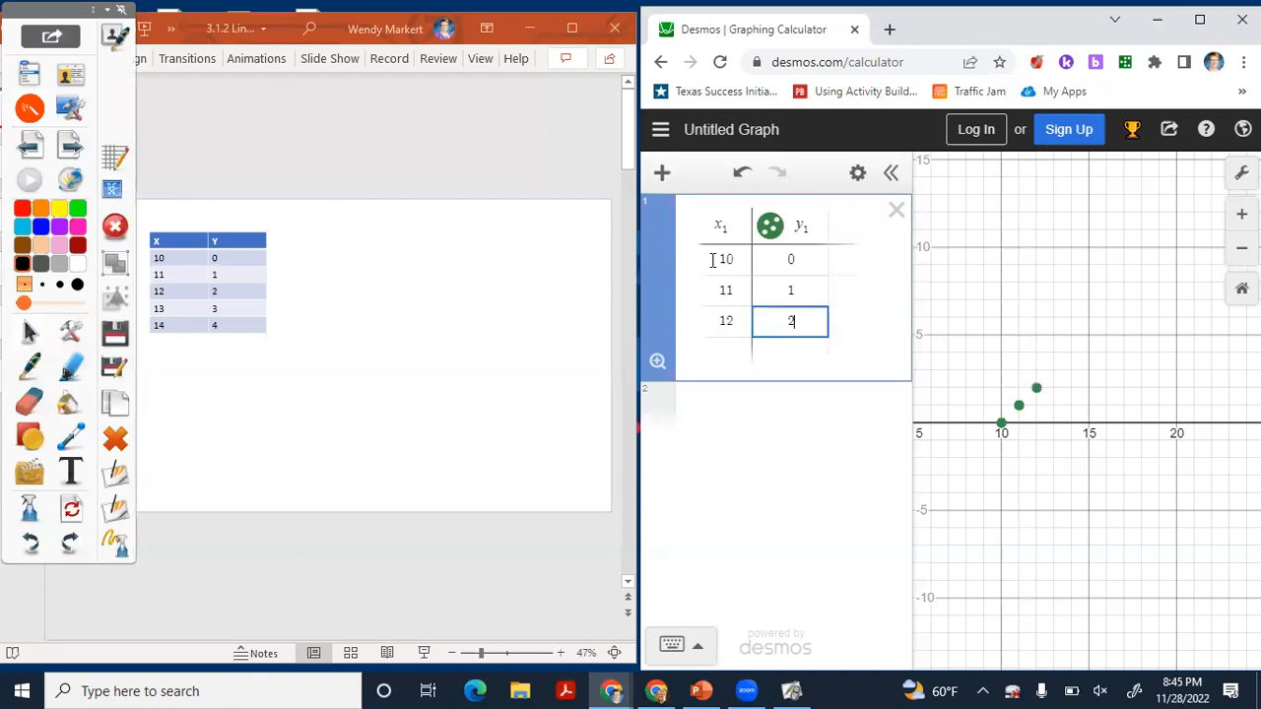
- Complete the table with the last two data pairs, (13, 3) and (14, 4)
key("Tab")
type("13")
key("Tab")
type("3")
key("Tab")
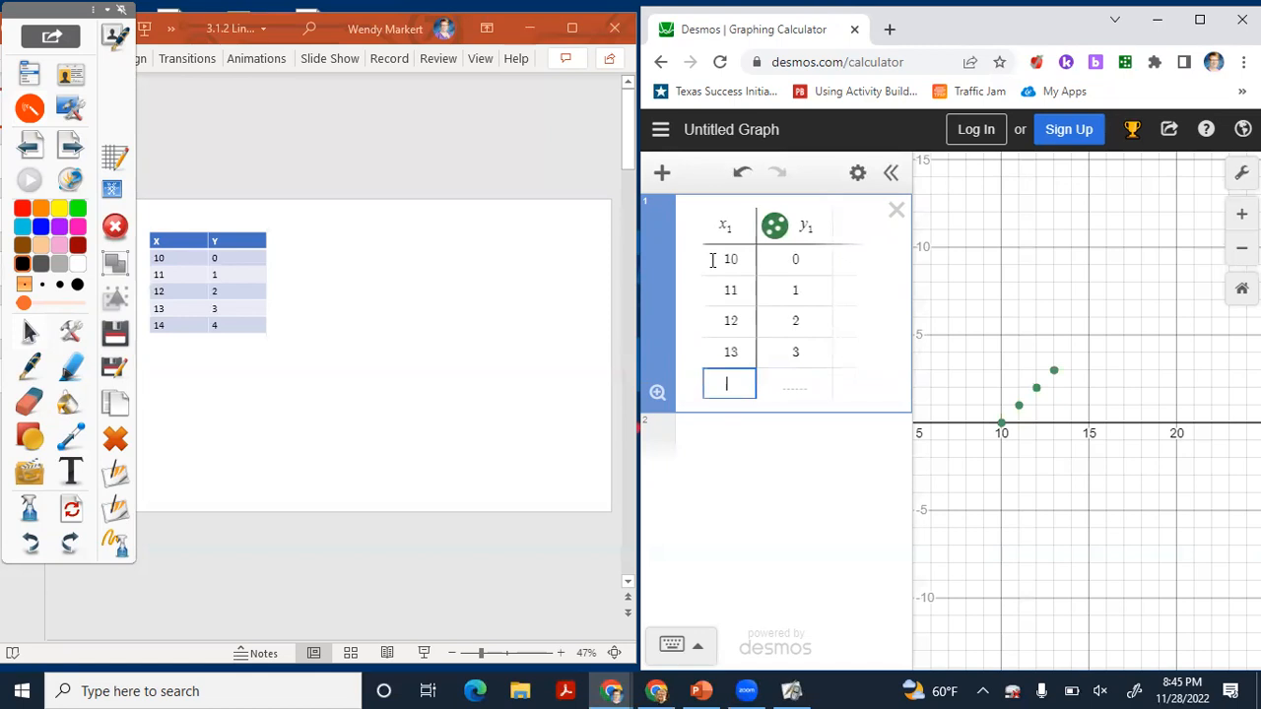
type("14")
key("Tab")
type("4")
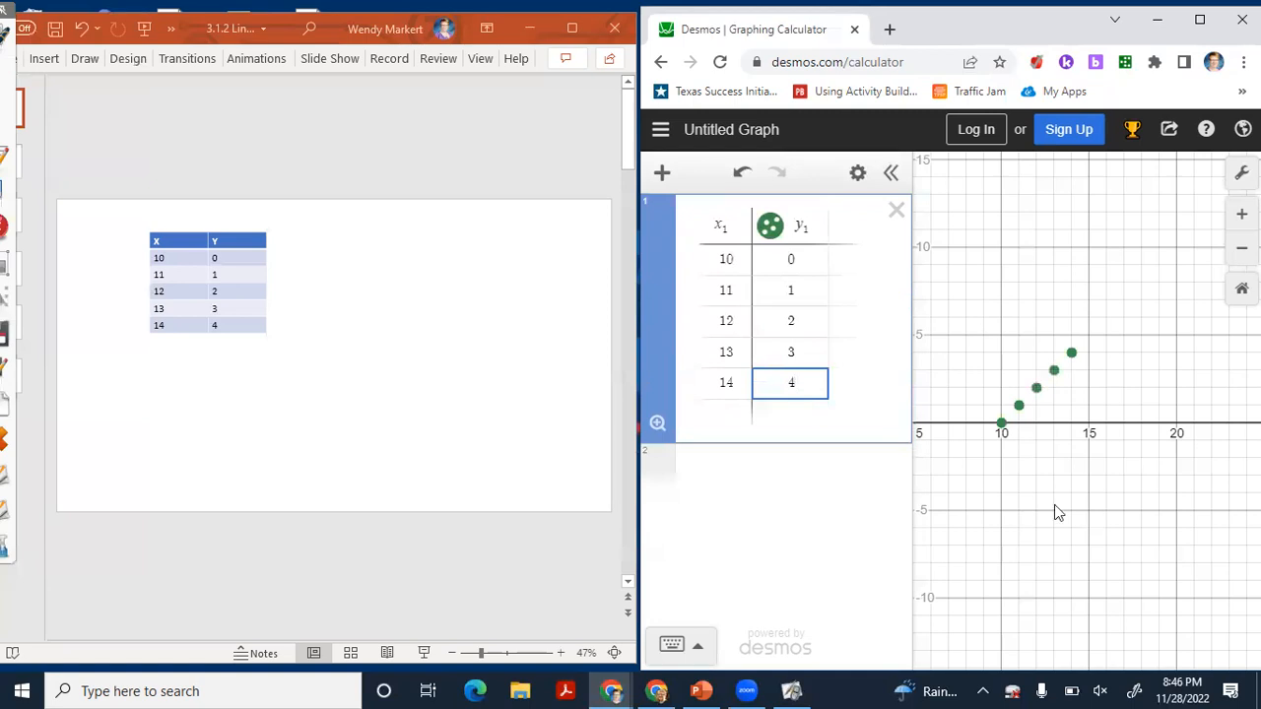
- Handwrite the general linear equation y = ax + b in red ink beside the slide's data table
left_click(733, 458)
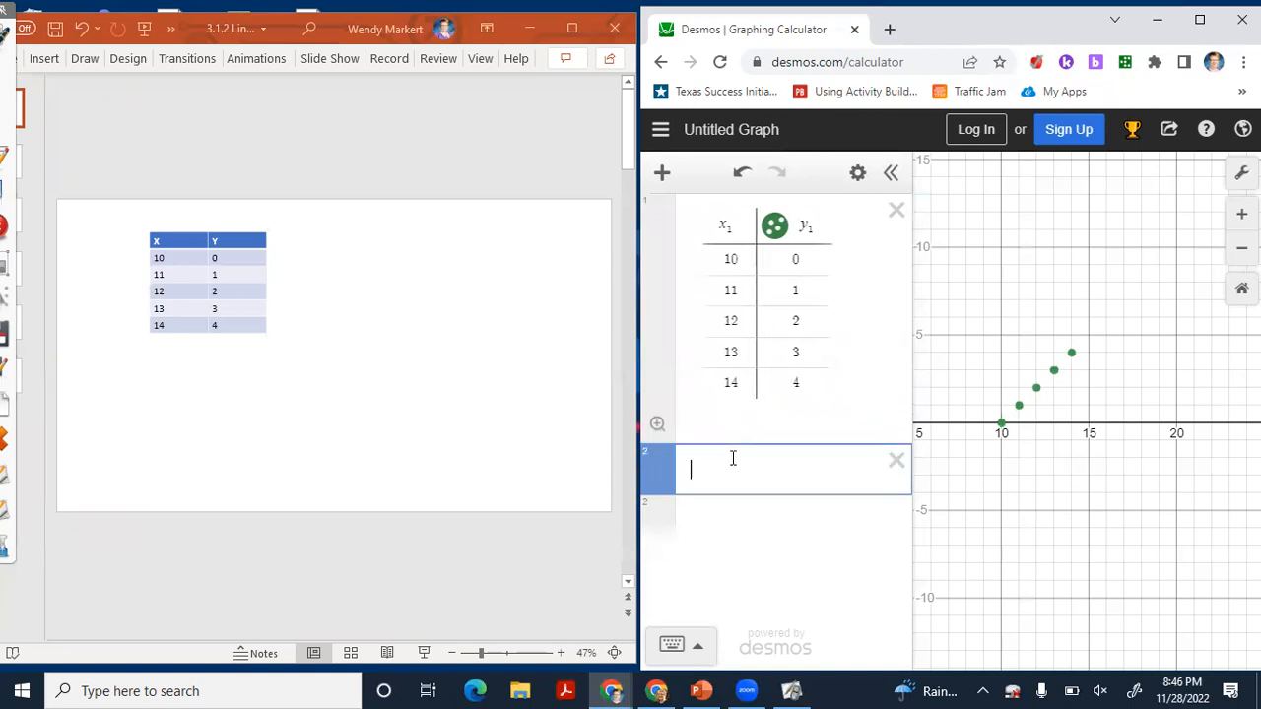
mouse_move(4, 130)
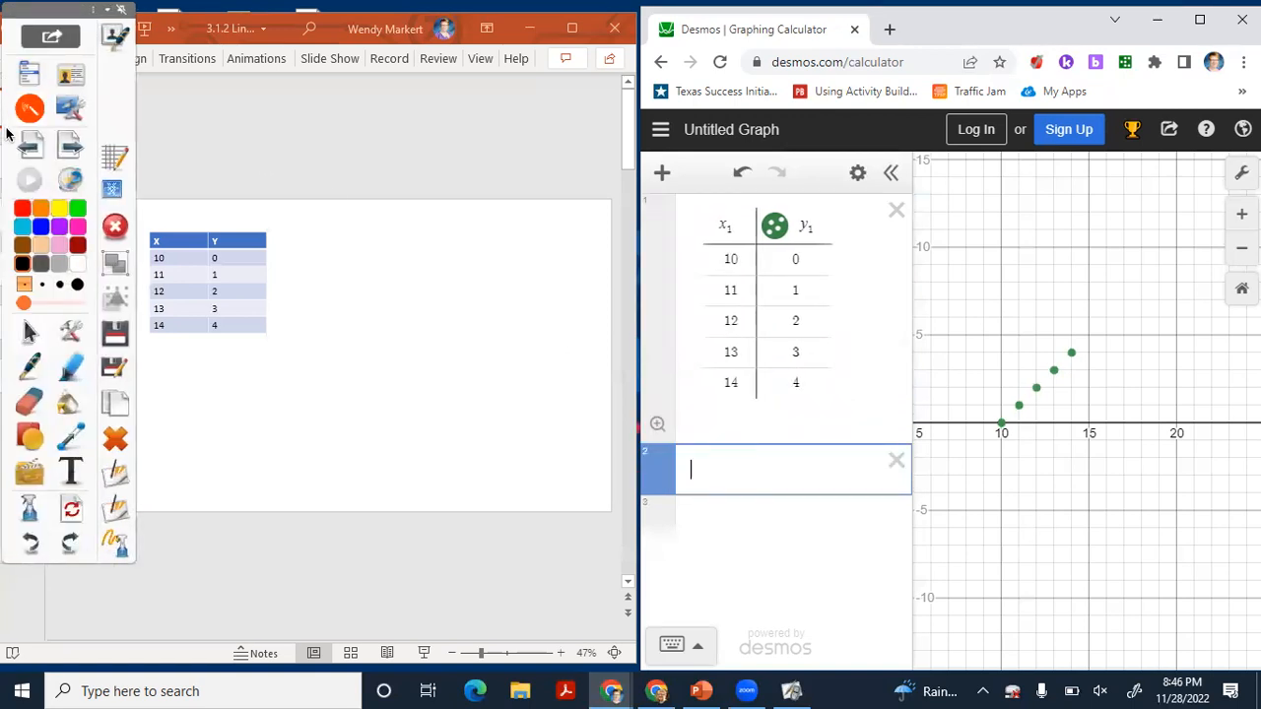
left_click(27, 367)
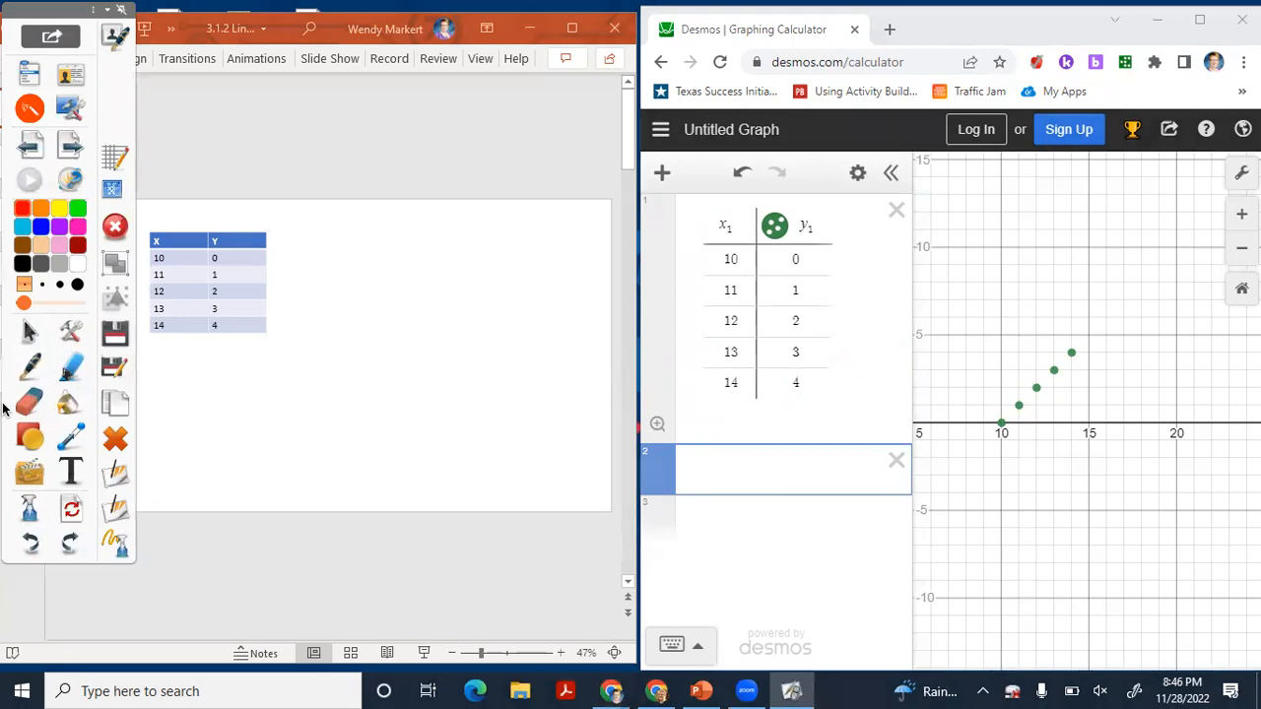
mouse_move(313, 235)
left_mouse_down()
mouse_move(340, 238)
mouse_move(323, 291)
left_mouse_up()
left_click_drag(355, 250, 436, 258)
mouse_move(435, 239)
left_mouse_down()
mouse_move(417, 260)
mouse_move(457, 260)
mouse_move(465, 248)
mouse_move(478, 260)
left_mouse_up()
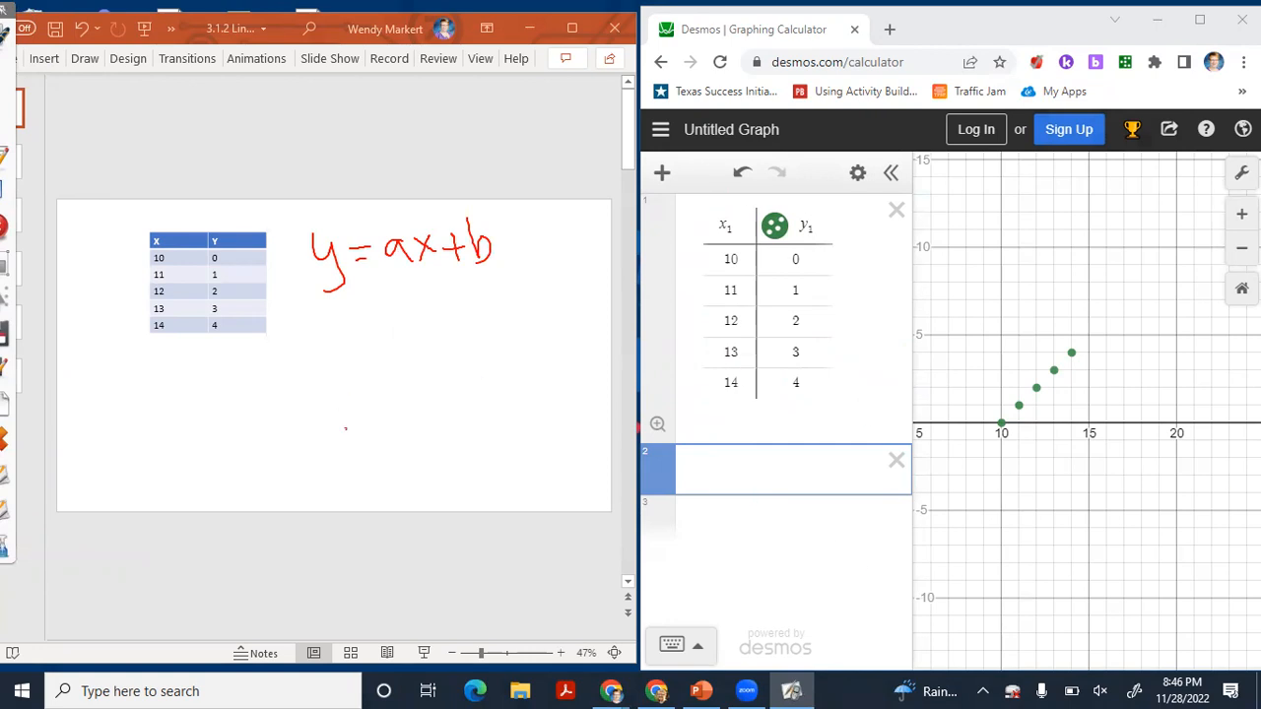
- Enter the linear regression y1 ~ ax1 + b in the expression below the data table
mouse_move(7, 187)
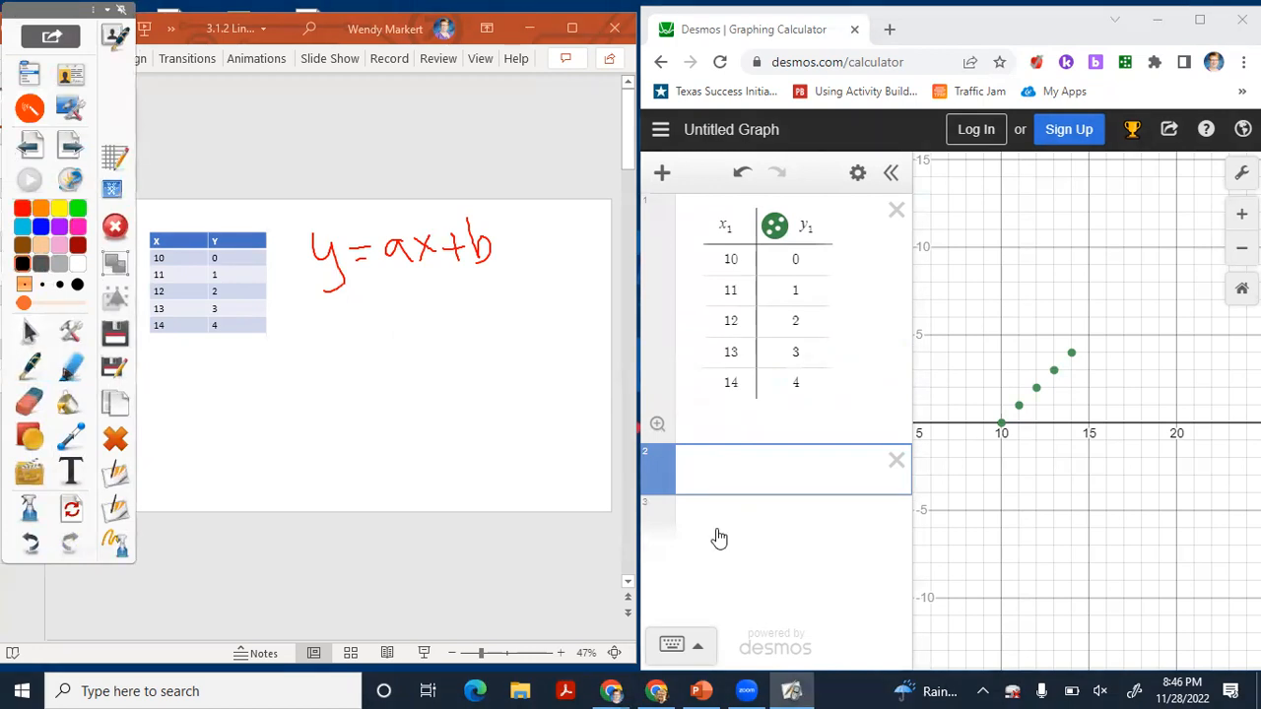
left_click(716, 469)
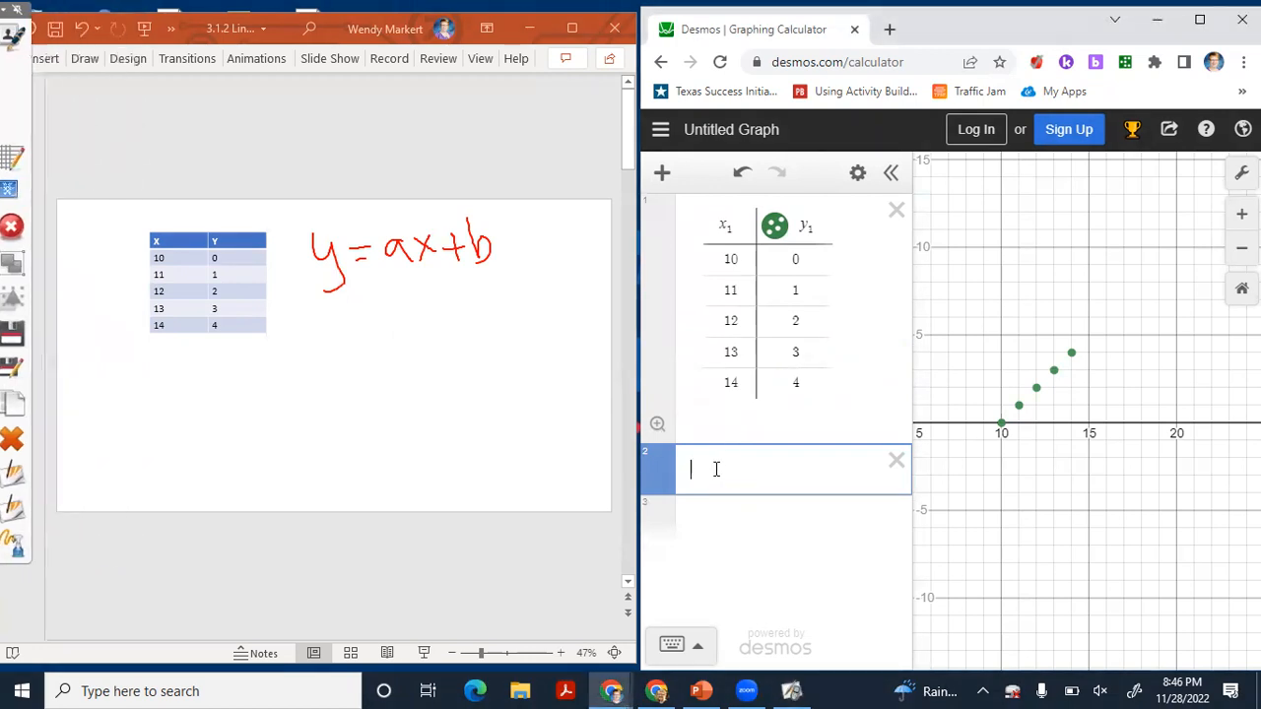
type("y1")
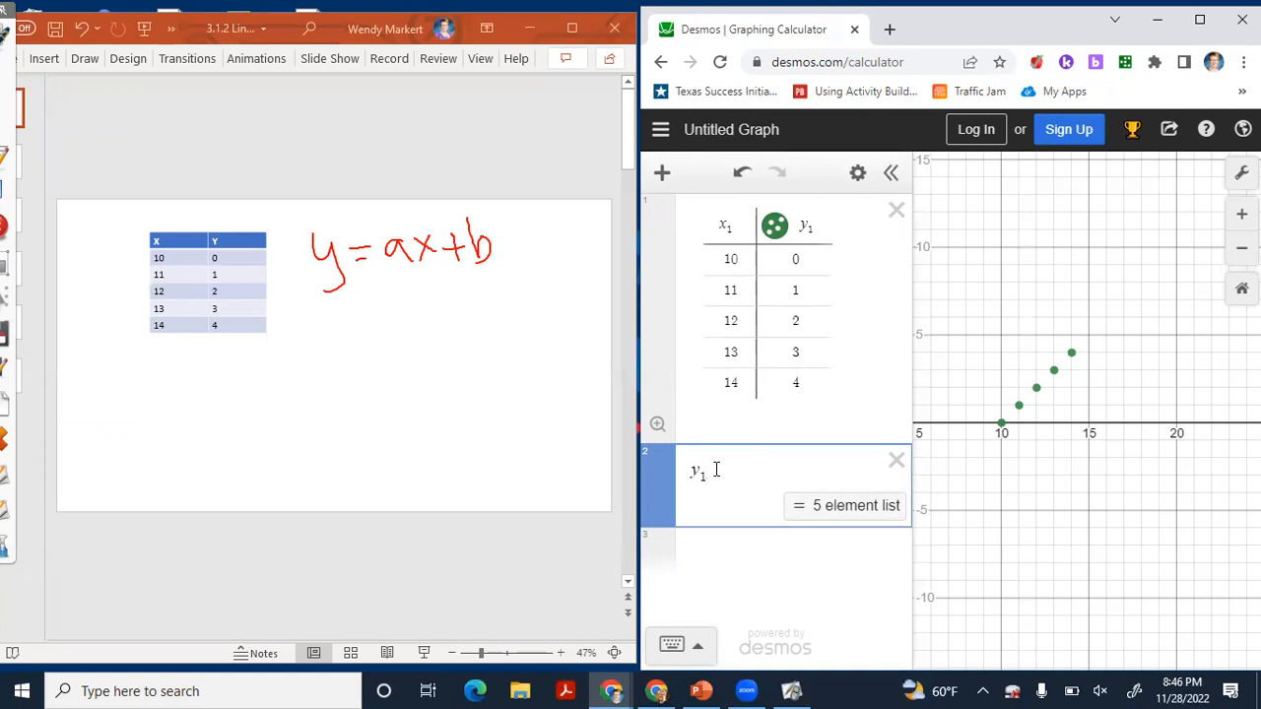
type("~ ")
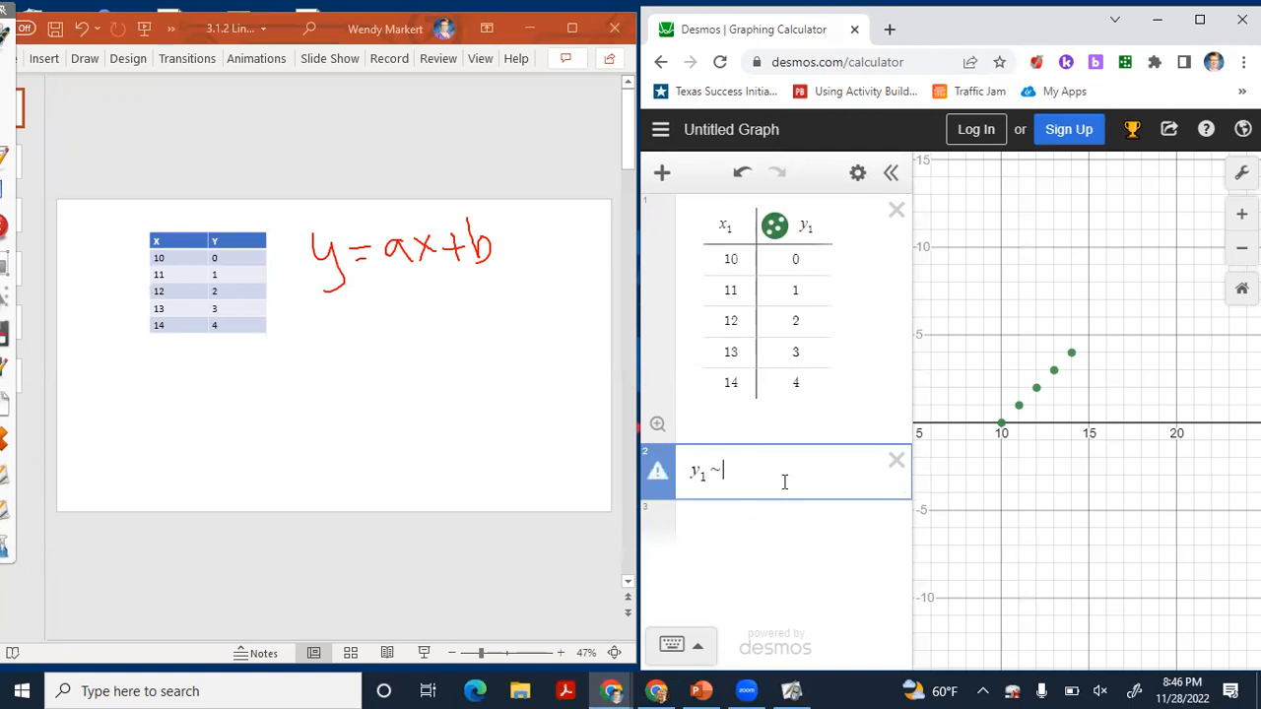
type("a")
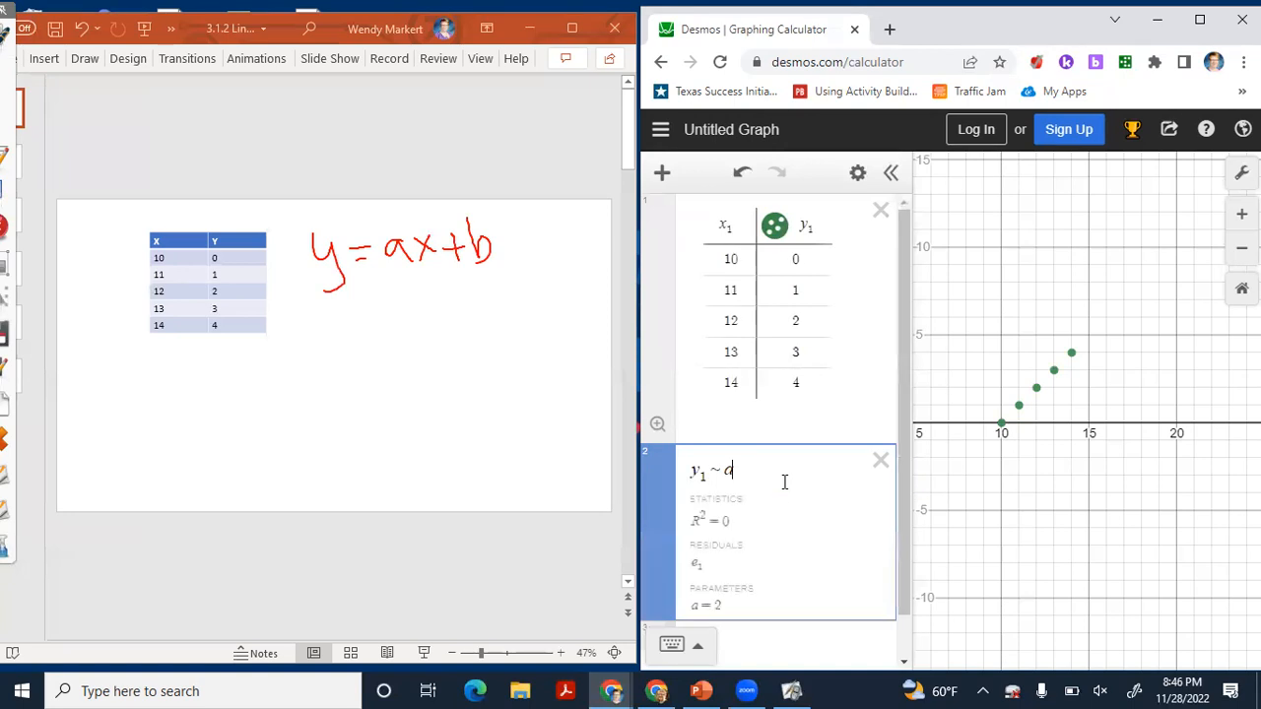
type("x1 ")
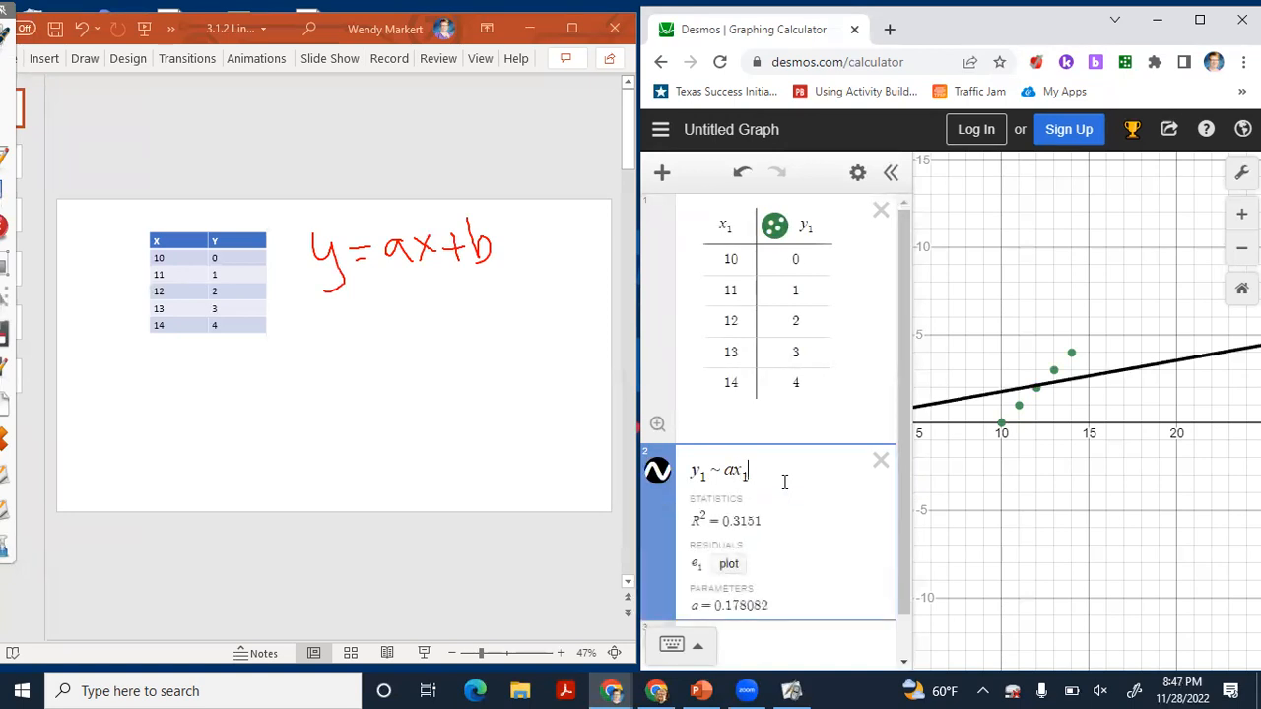
type("+ b")
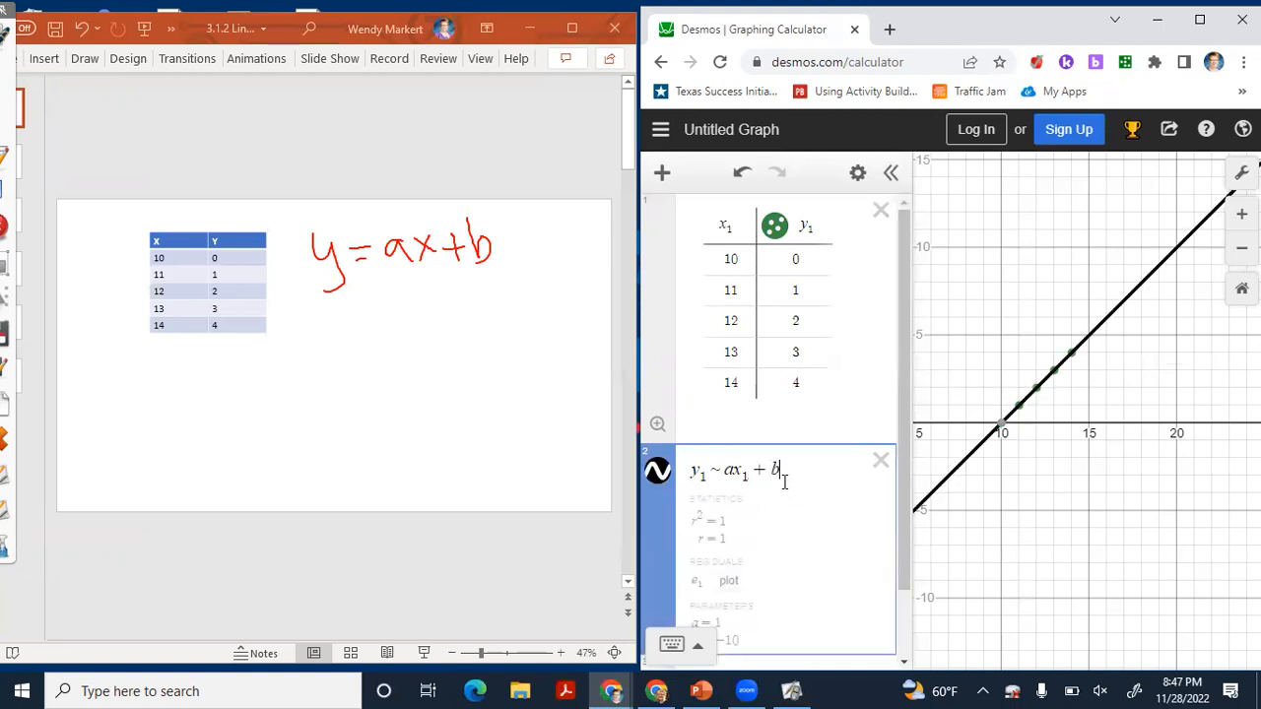
left_click_drag(906, 556, 897, 630)
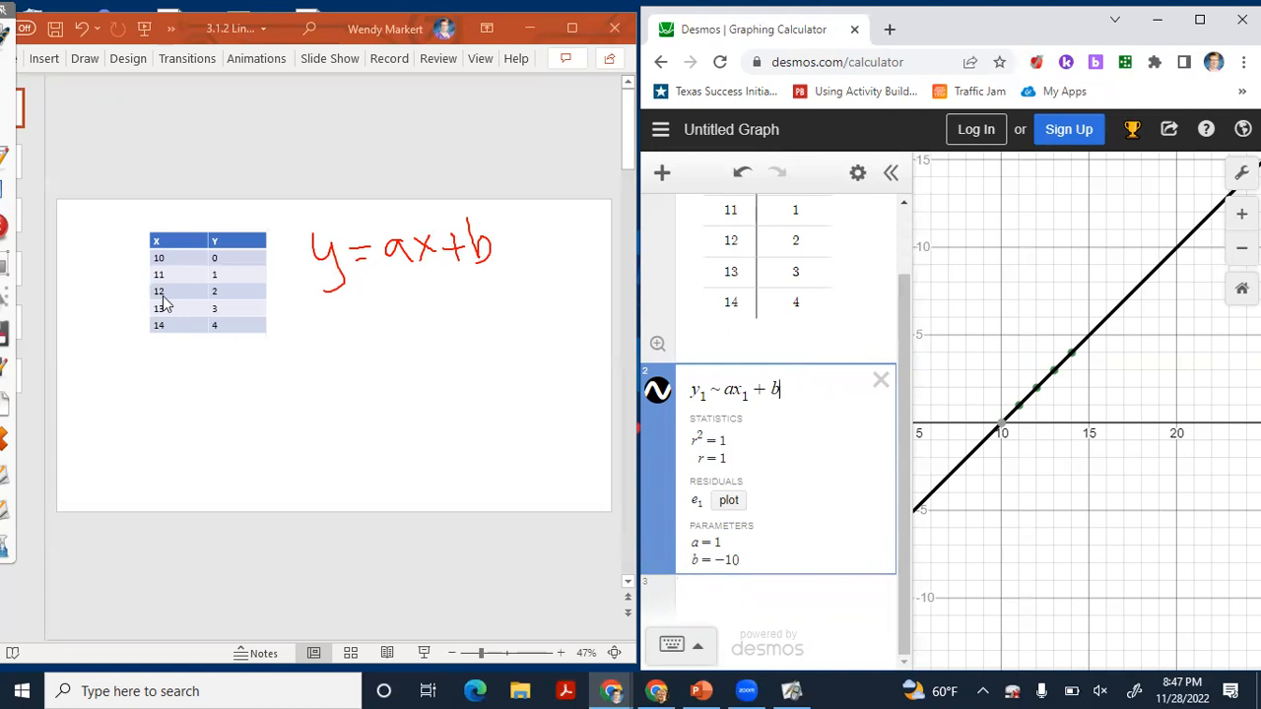
- Handwrite y = 1x − 10 in red ink under the general equation on the slide
mouse_move(43, 293)
left_click(30, 366)
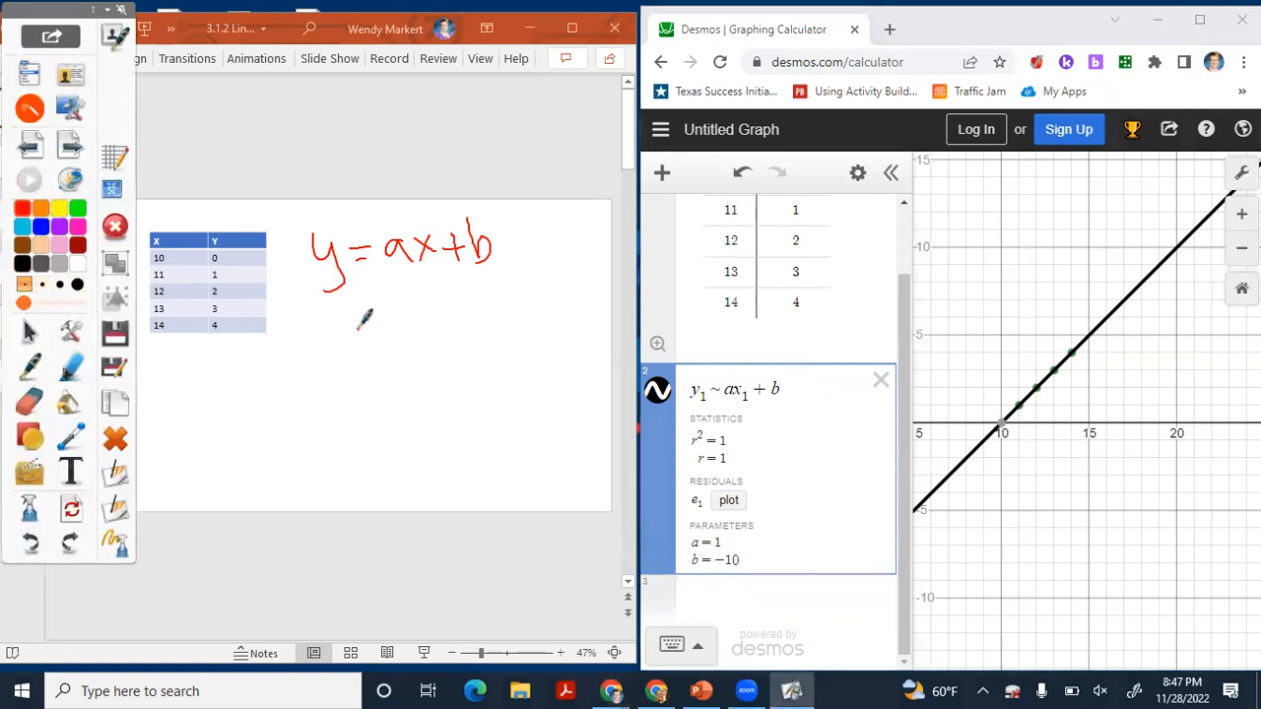
mouse_move(313, 306)
left_mouse_down()
mouse_move(341, 303)
mouse_move(321, 352)
left_mouse_up()
left_click_drag(368, 316, 392, 311)
left_click_drag(375, 326, 463, 333)
mouse_move(459, 309)
left_mouse_down()
mouse_move(443, 333)
mouse_move(500, 315)
mouse_move(515, 335)
left_mouse_up()
mouse_move(534, 302)
left_mouse_down()
mouse_move(524, 325)
mouse_move(534, 302)
left_mouse_up()
- Handwrite the simplified equation y = x − 10 in red ink under y = 1x − 10
mouse_move(309, 379)
left_mouse_down()
mouse_move(338, 380)
mouse_move(335, 421)
left_mouse_up()
left_click_drag(373, 380, 394, 377)
mouse_move(376, 397)
left_mouse_down()
mouse_move(462, 408)
mouse_move(439, 408)
left_mouse_up()
mouse_move(470, 391)
left_mouse_down()
mouse_move(496, 390)
mouse_move(513, 412)
mouse_move(541, 378)
left_mouse_up()
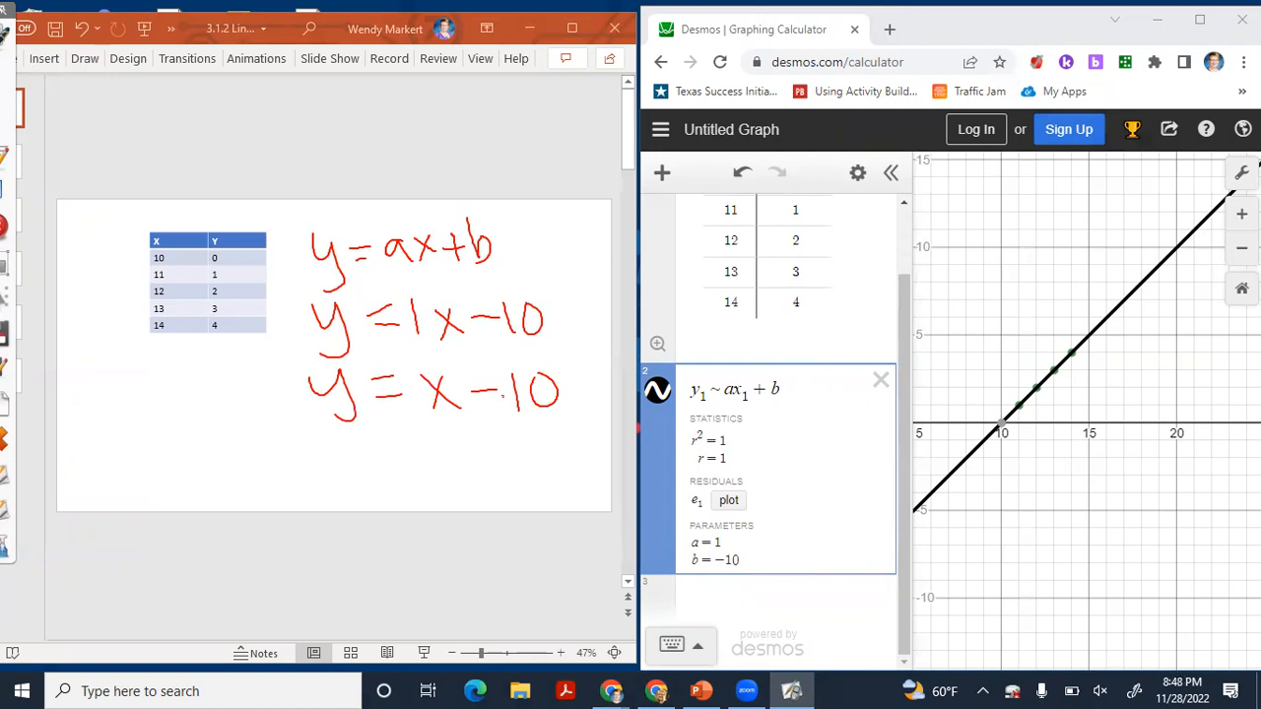
- Clear all ink annotations from the slide and return to the normal pointer
mouse_move(124, 414)
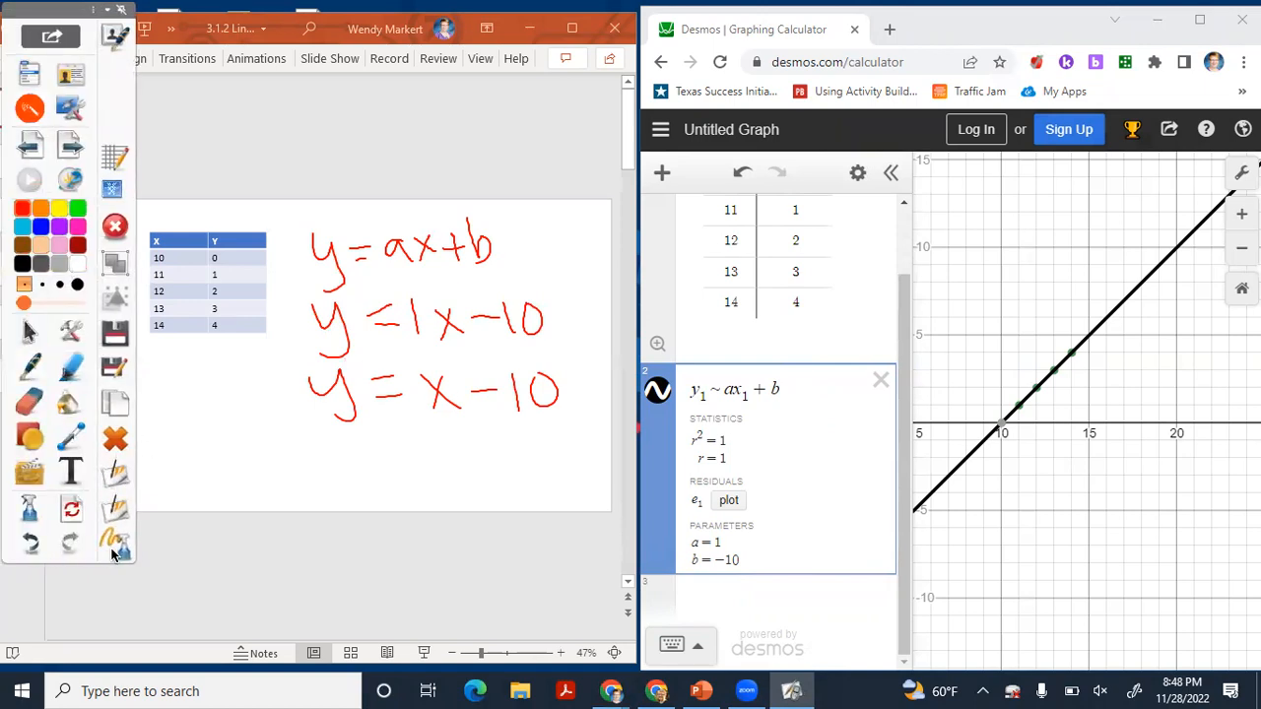
left_click(115, 509)
left_click(28, 331)
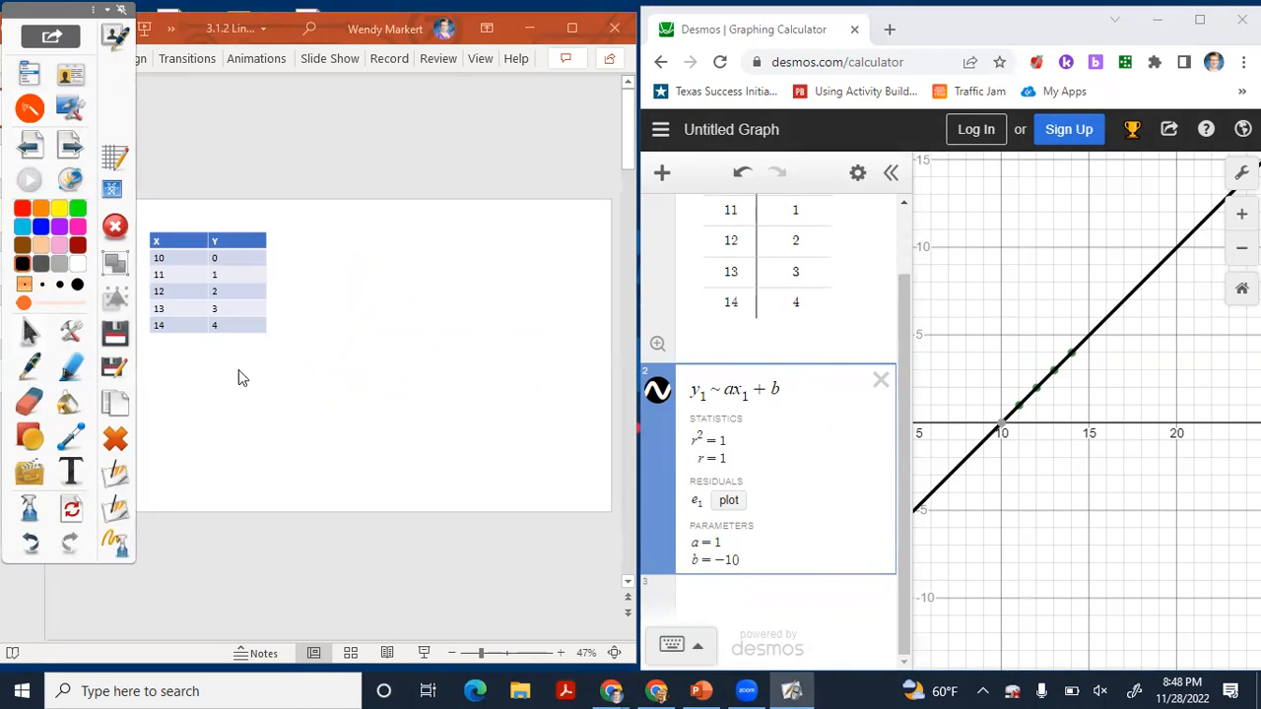
- Delete the regression and the data table from the calculator, and advance the presentation to the milk-cost slide
left_click(881, 380)
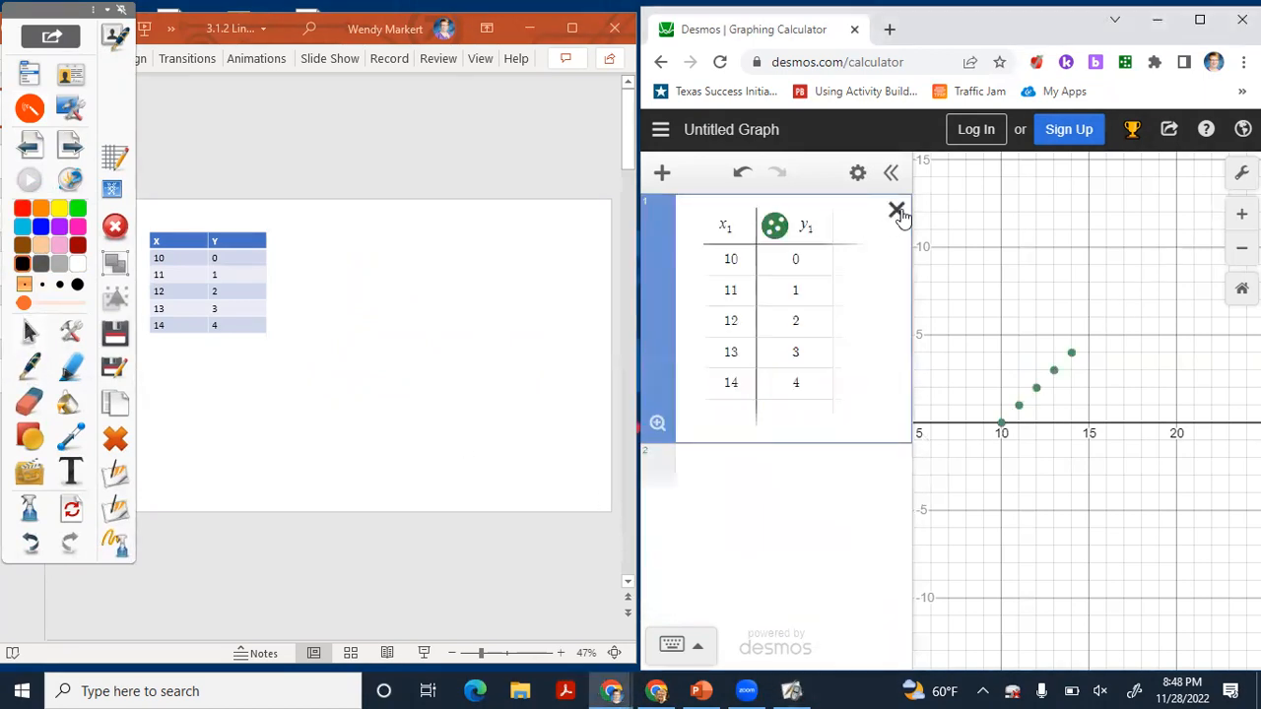
left_click(897, 211)
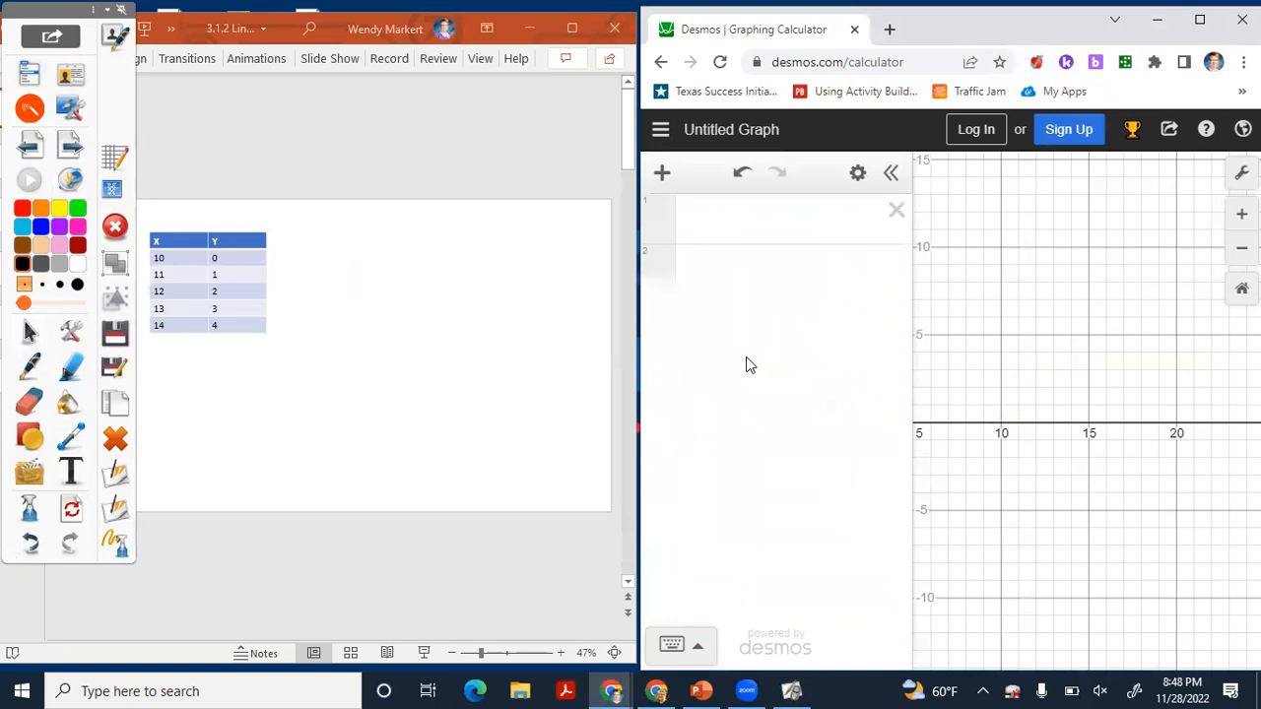
left_click(628, 584)
left_click(627, 585)
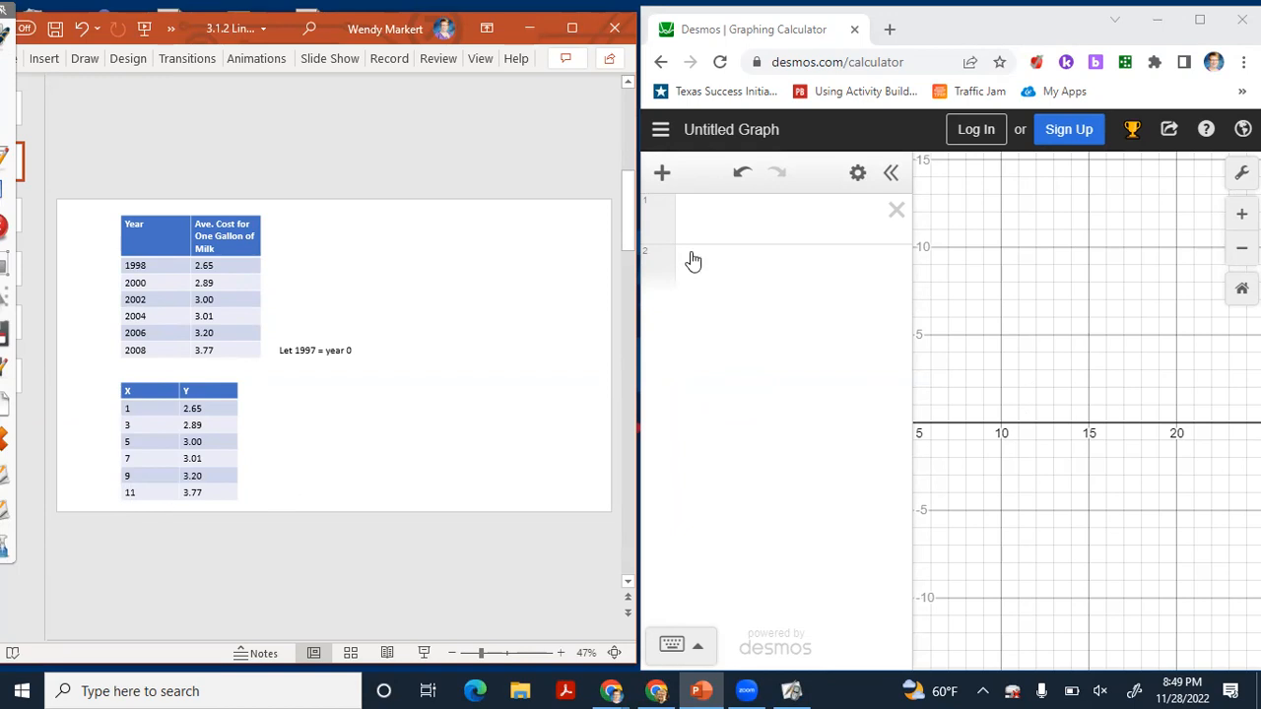
- Add a new empty table to the calculator for the milk-cost data
left_click(703, 214)
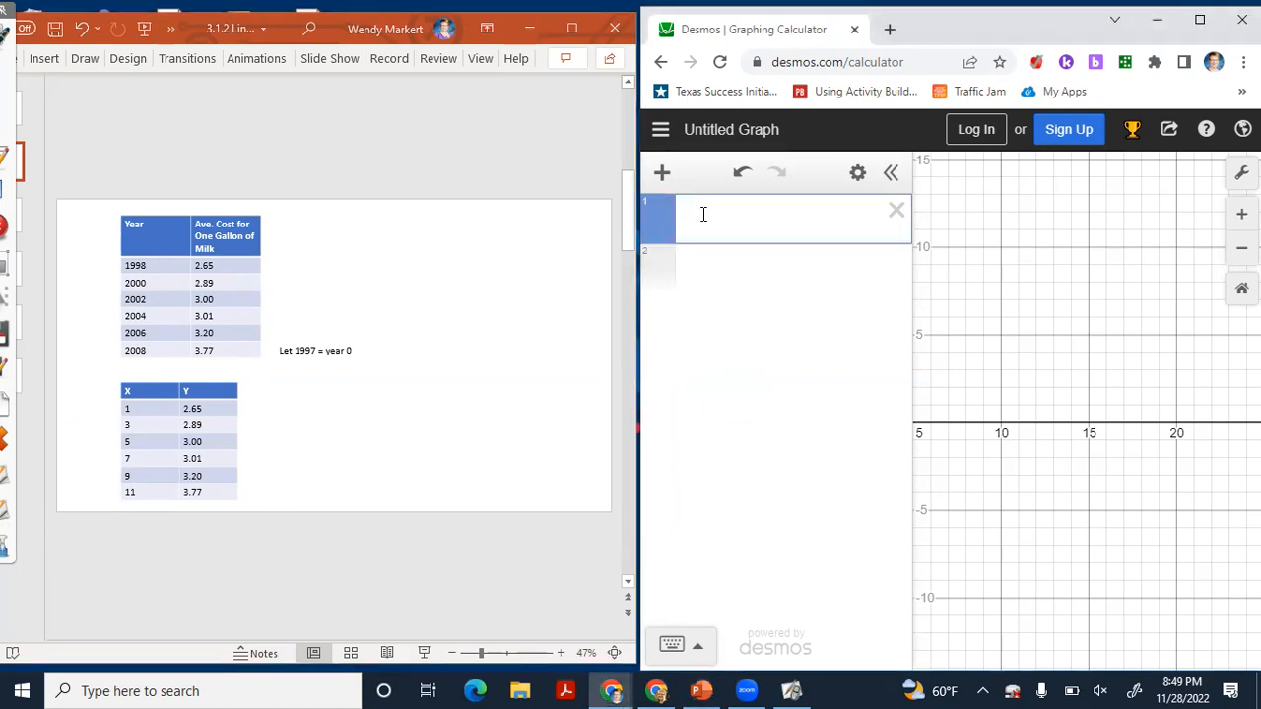
left_click(662, 173)
left_click(673, 307)
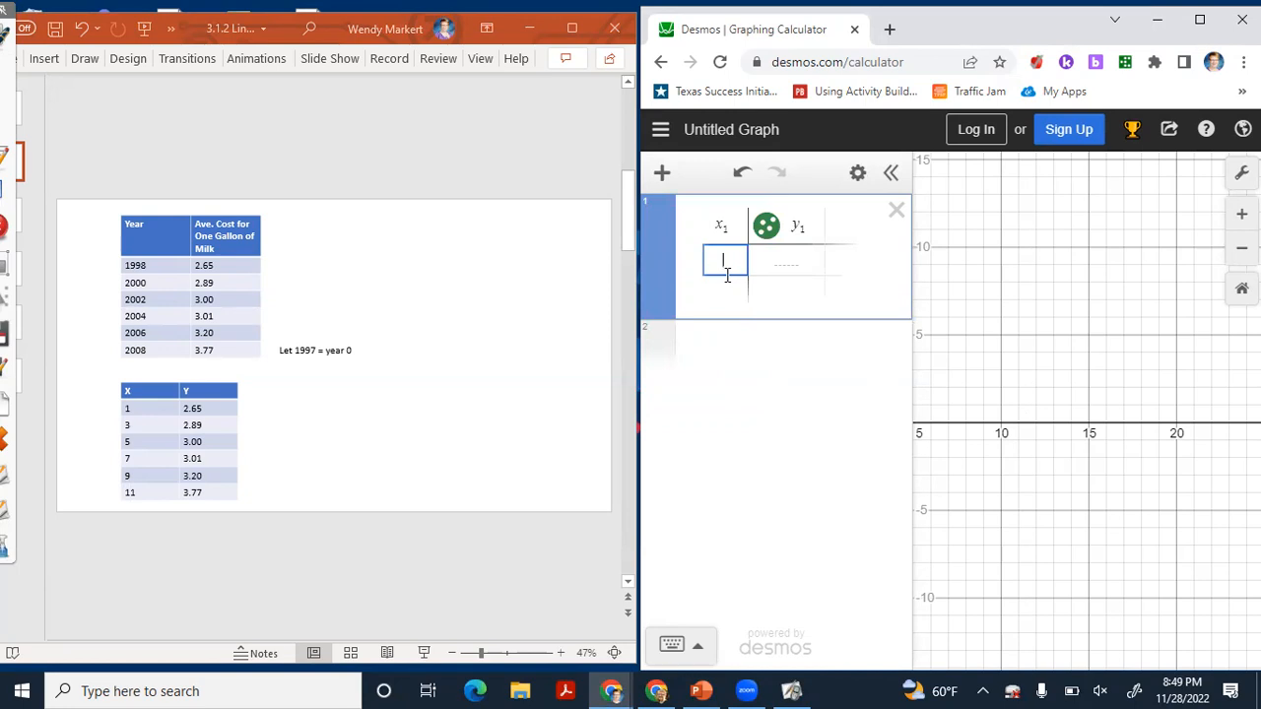
- Enter the first two milk-cost rows in the empty table: x 1 with y 2.65, and x 3 with y 2.89
left_click_drag(1042, 342, 1172, 363)
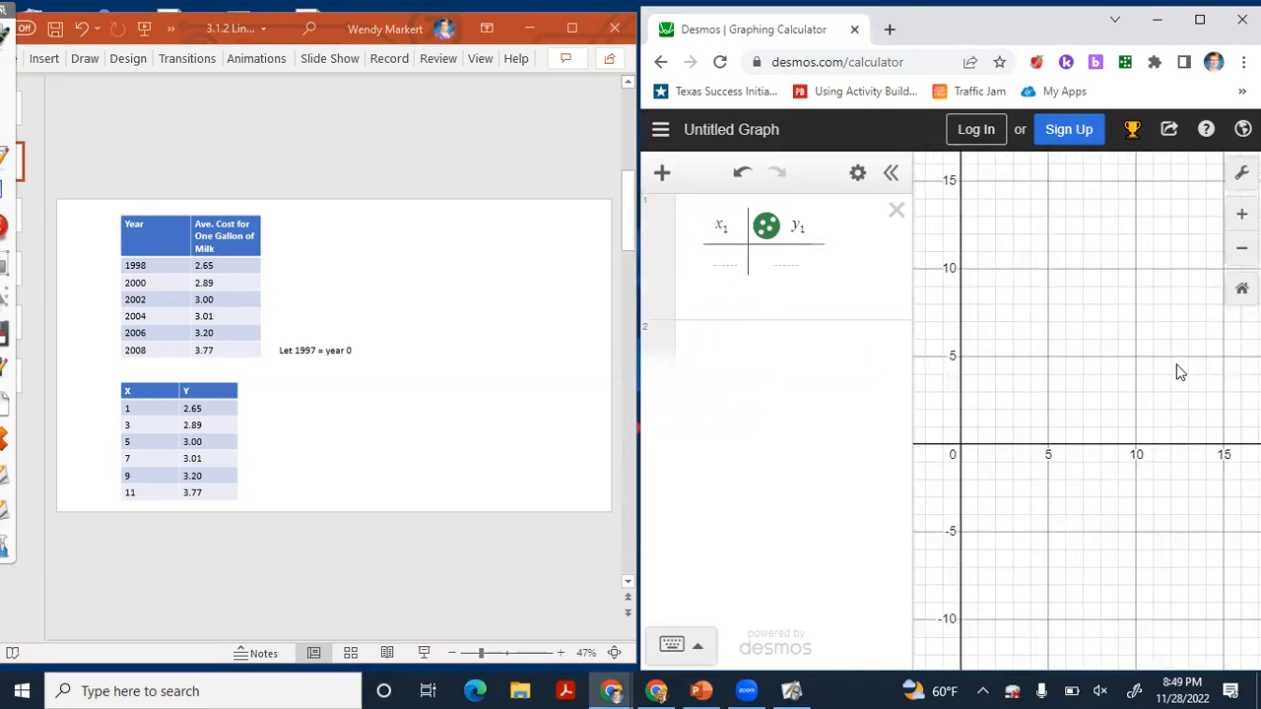
left_click(723, 260)
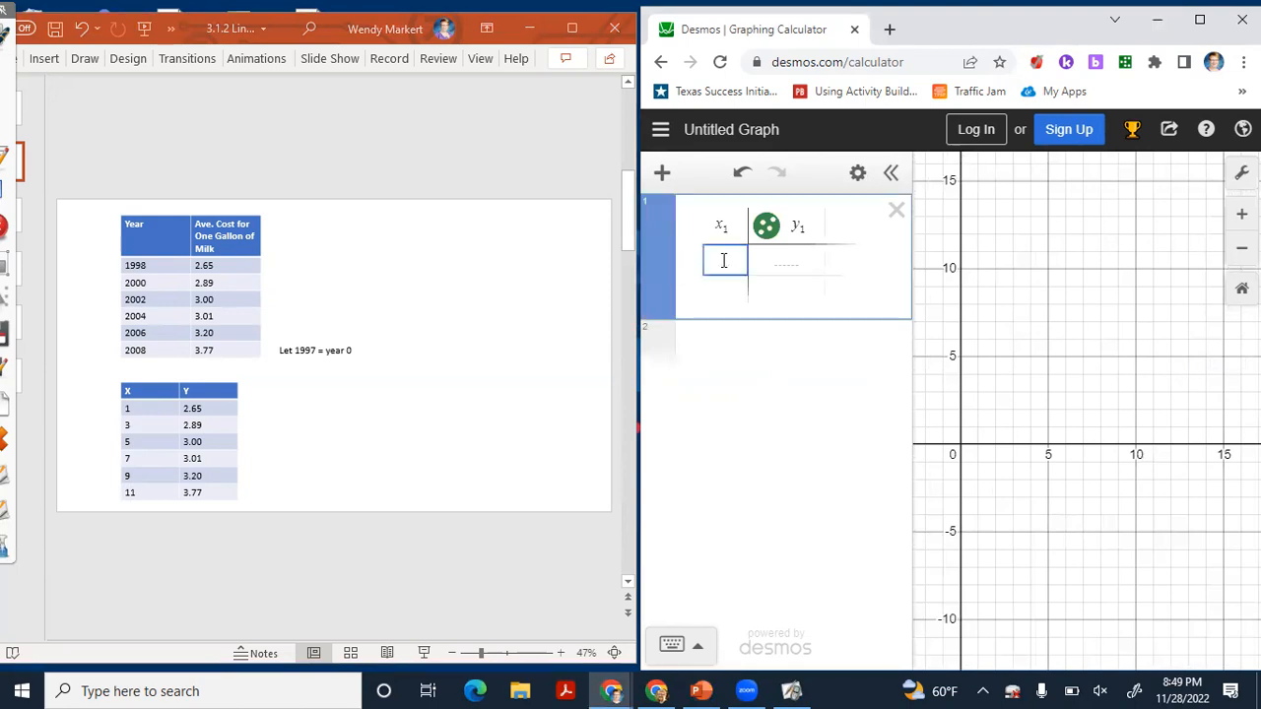
type("1")
key("Tab")
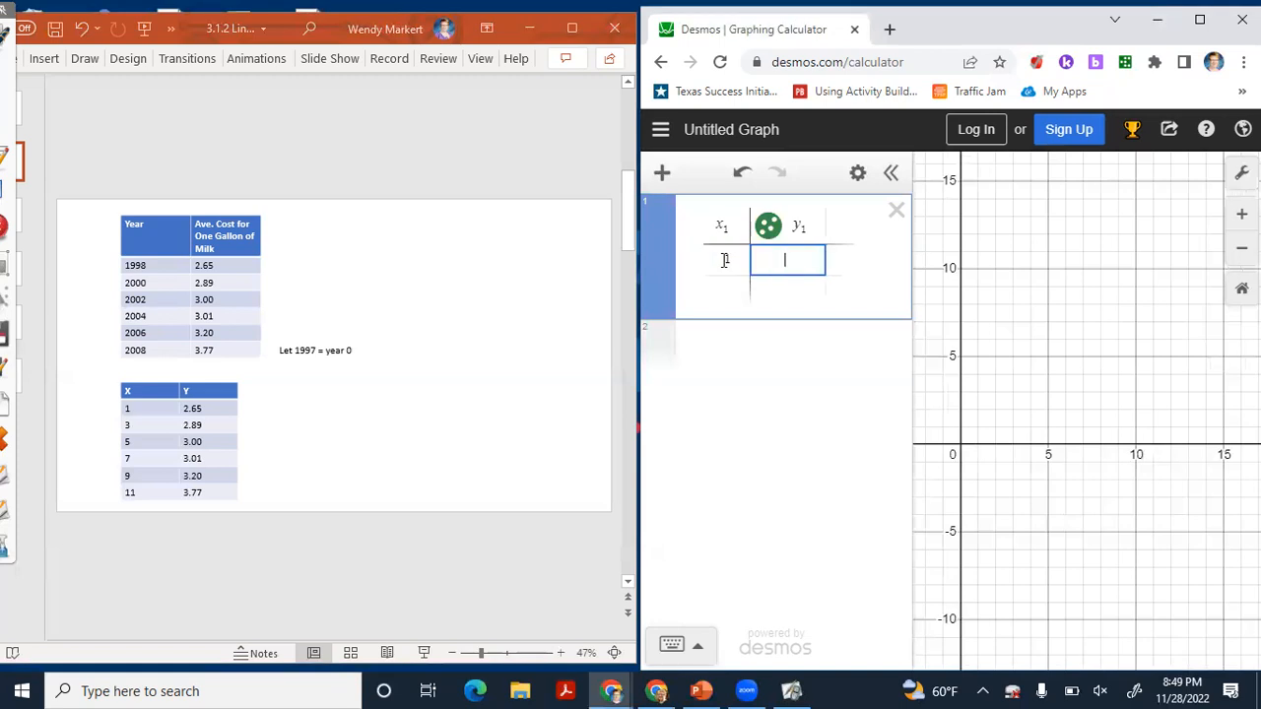
type("2.65")
key("Tab")
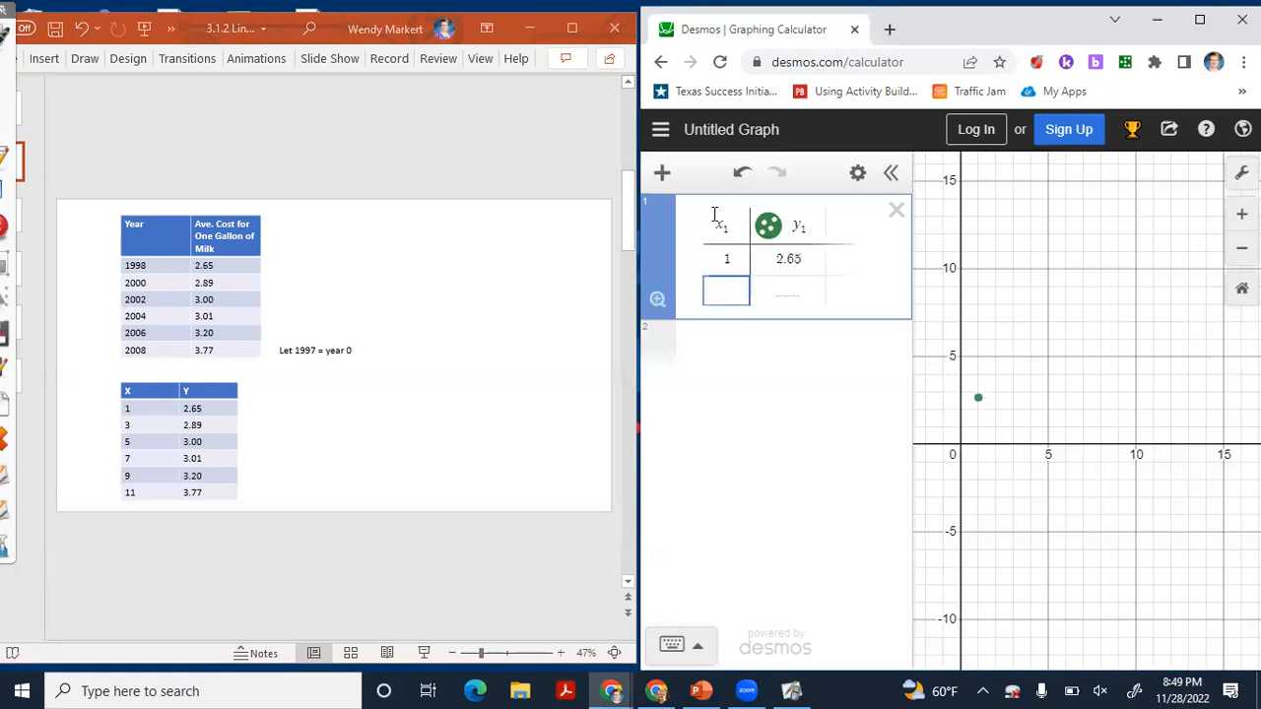
type("3")
key("Tab")
type("2.89")
key("Tab")
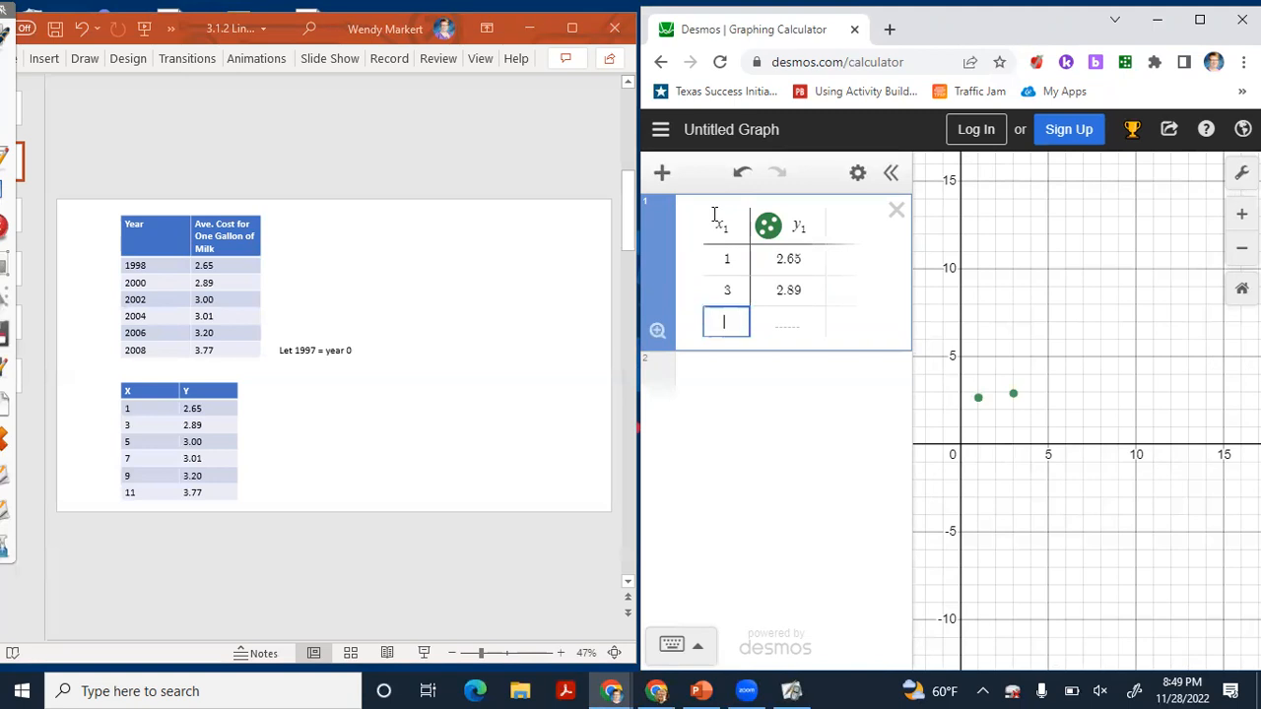
- Add the third and fourth table rows: x 5 with y 3.00, and x 7 with y 3.01
type("5")
key("Tab")
type("3.00")
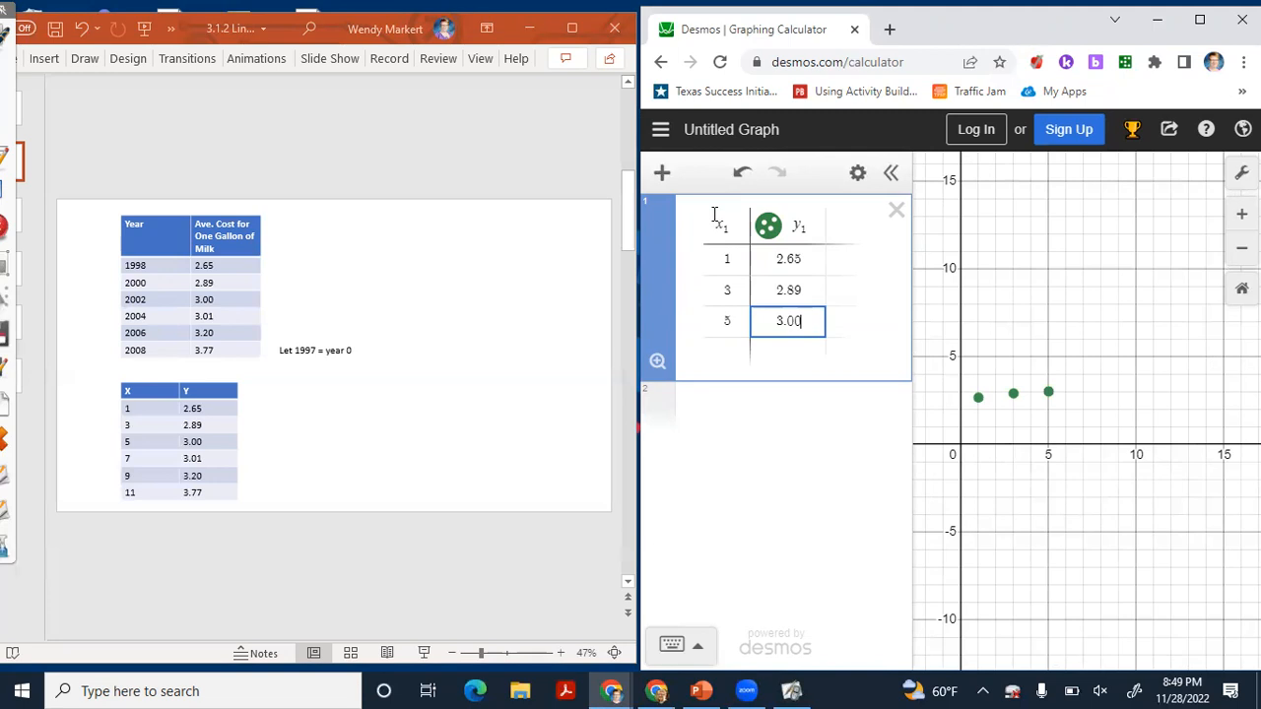
key("Tab")
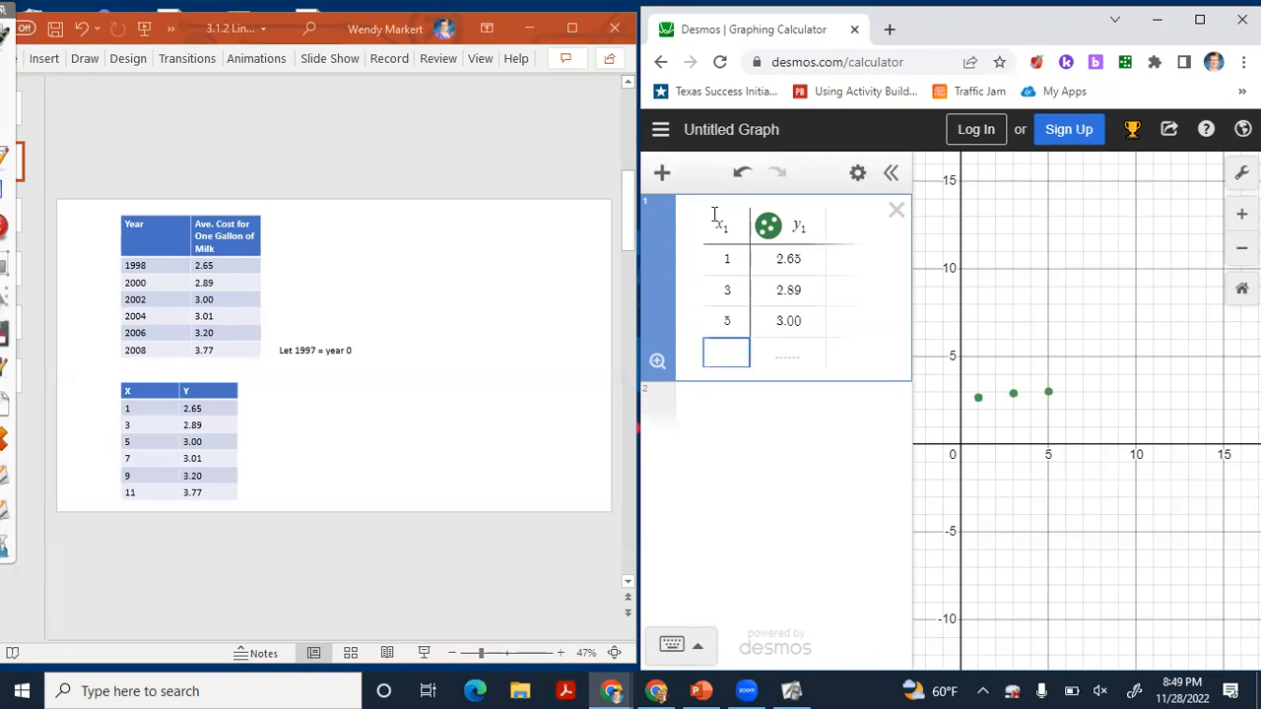
type("7")
key("Tab")
type("3.01")
key("Tab")
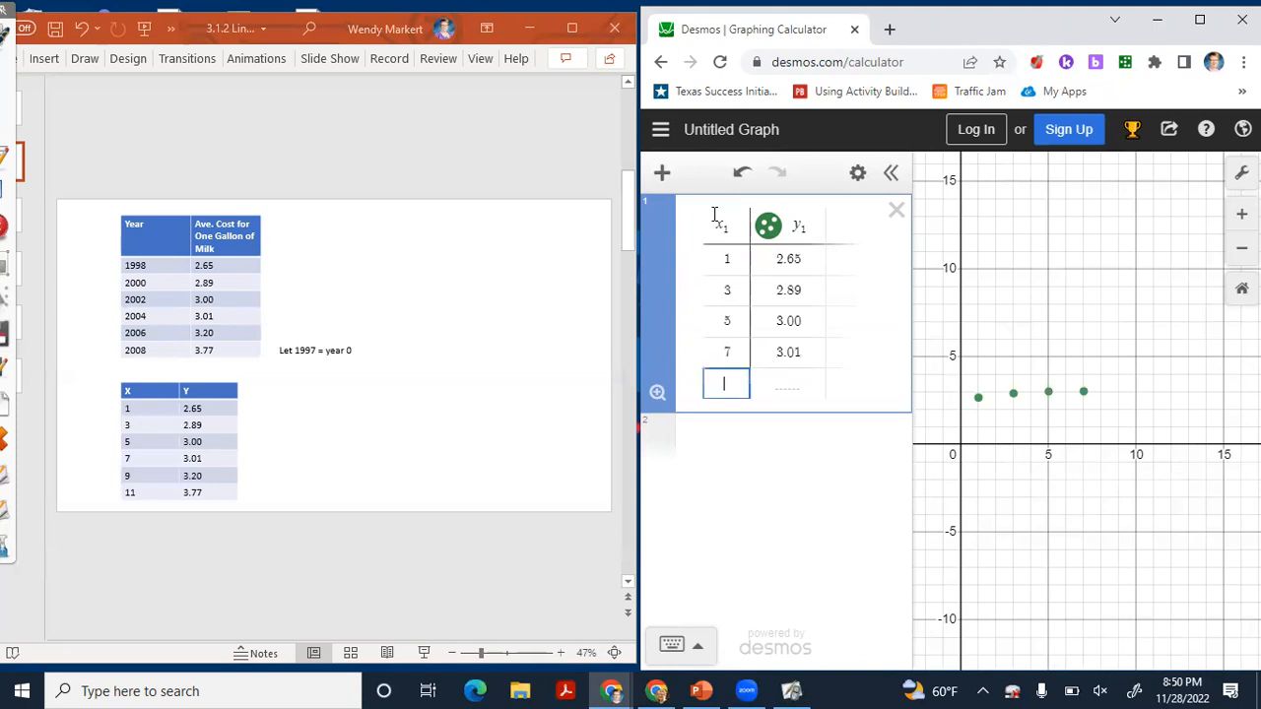
- Complete the table with its last two rows: x 9 with y 3.20, and x 11 with y 3.77
type("9")
key("Tab")
type("3.20")
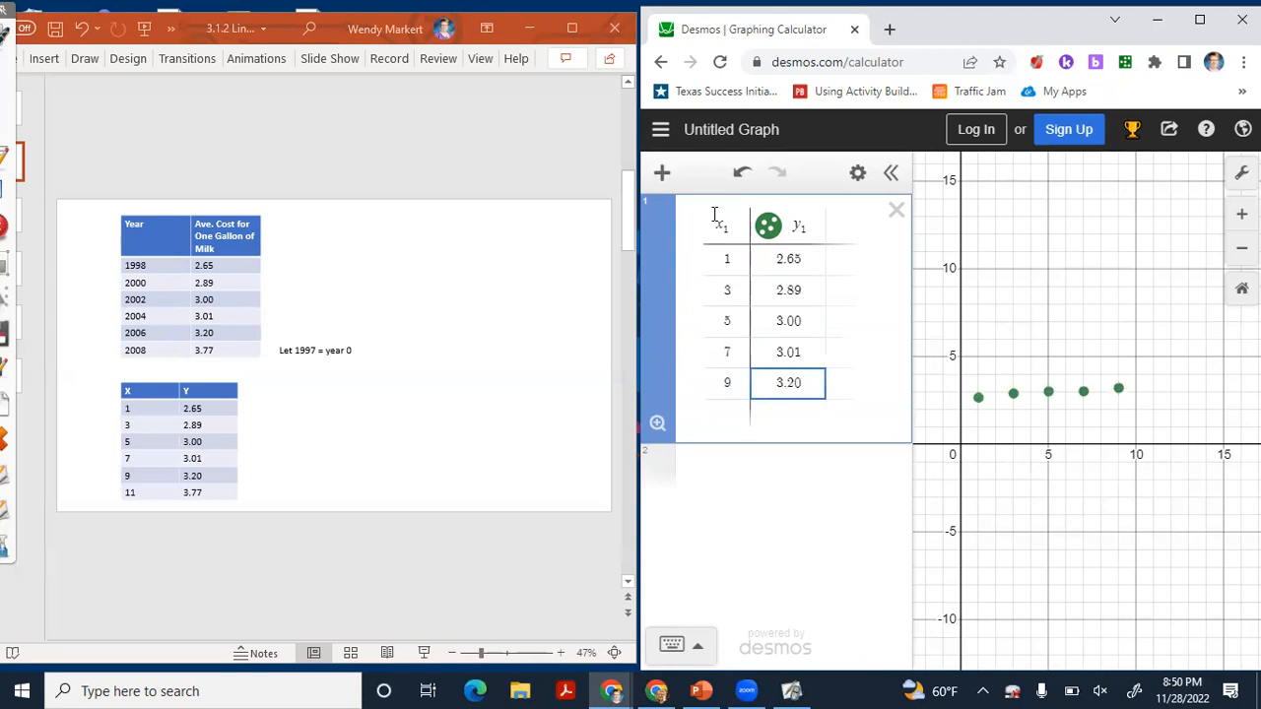
key("Tab")
type("11")
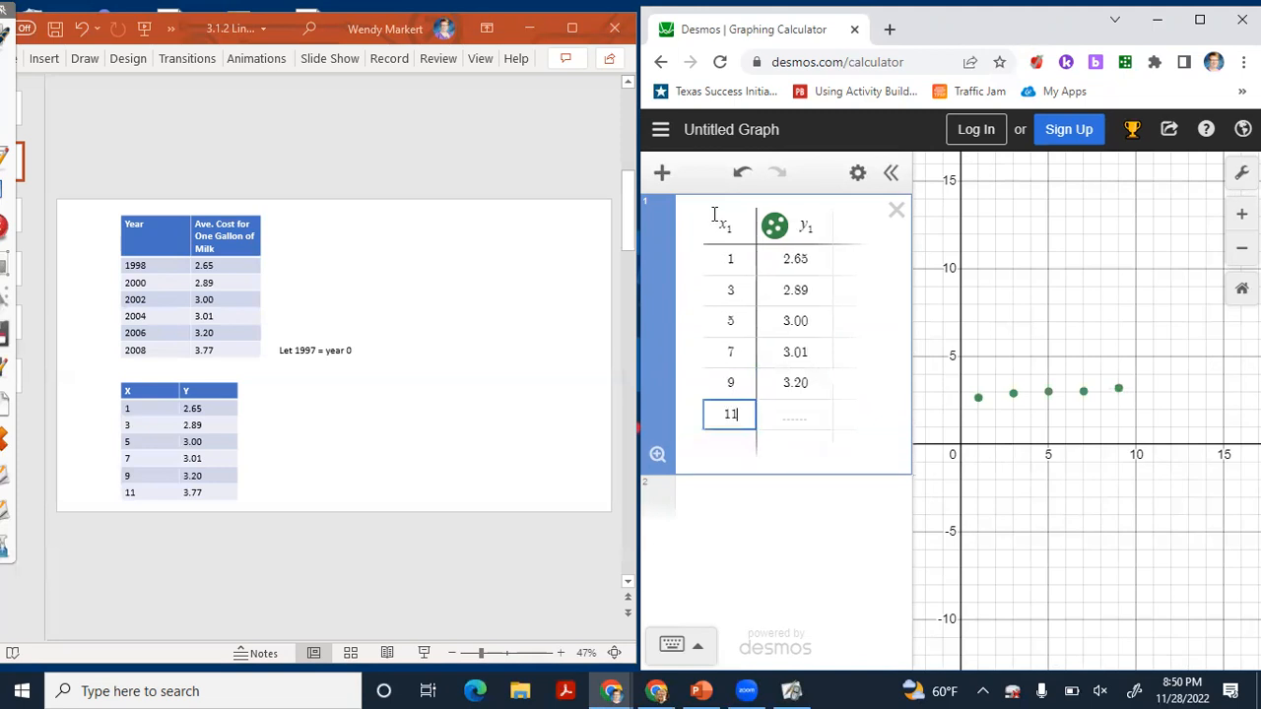
key("Tab")
type("3.77")
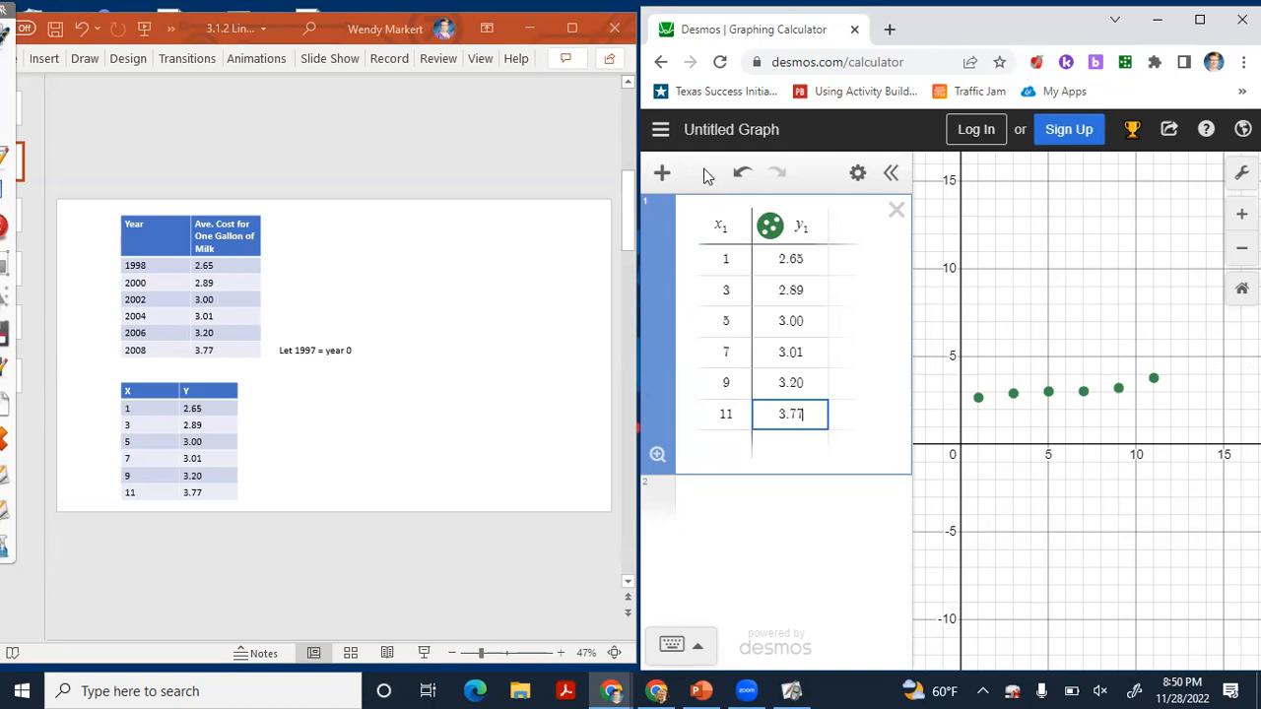
- Fit a linear regression y1 ~ ax1 + b to the table data in a new expression and show its parameters
left_click(718, 492)
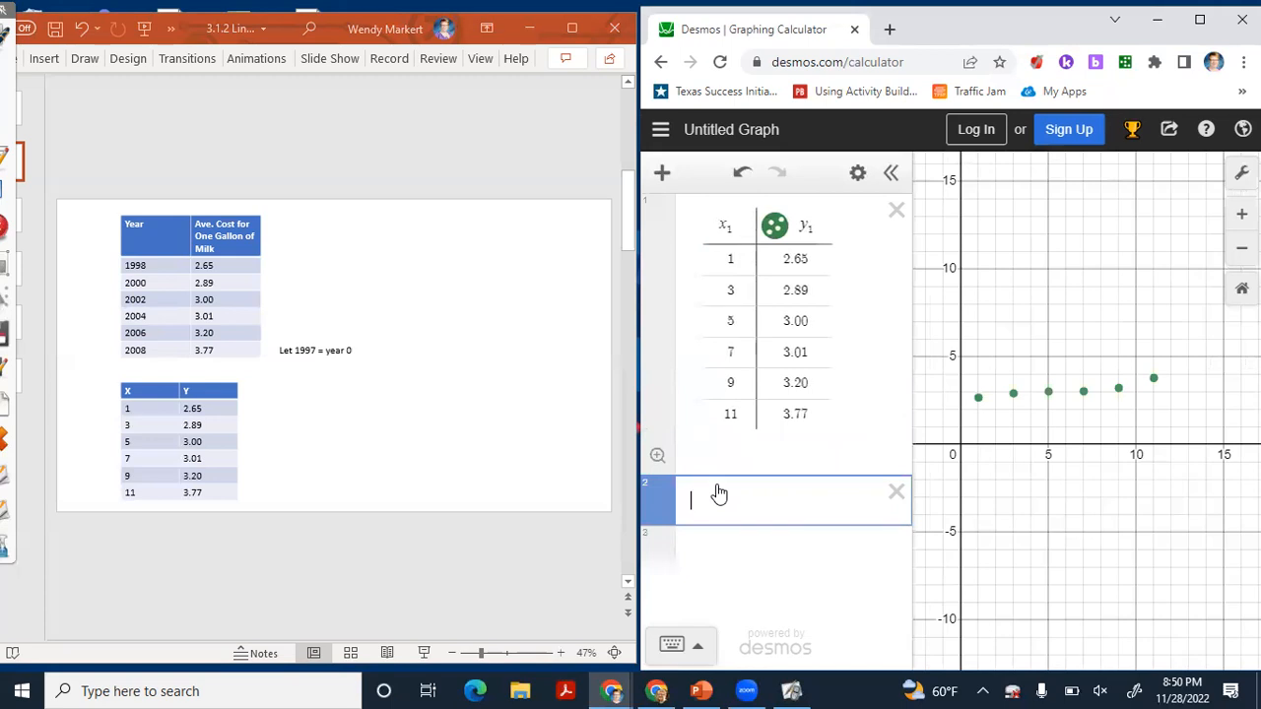
type("y1 ")
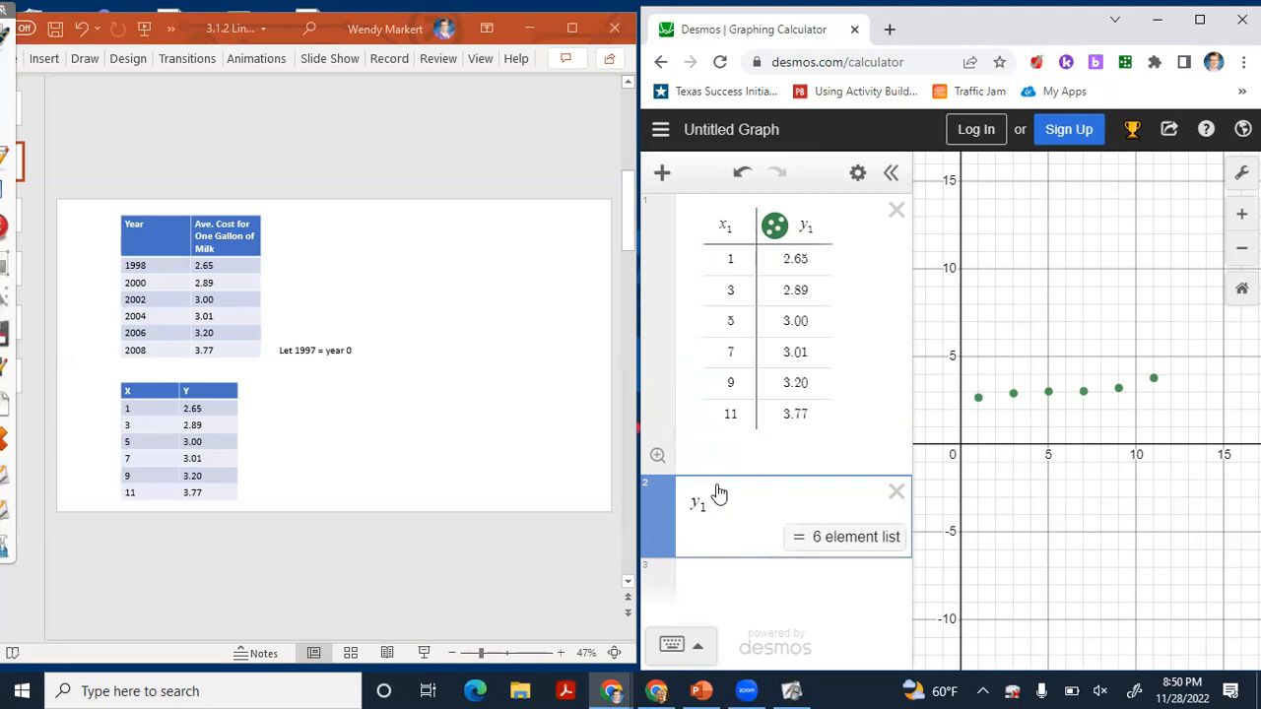
type("~ ")
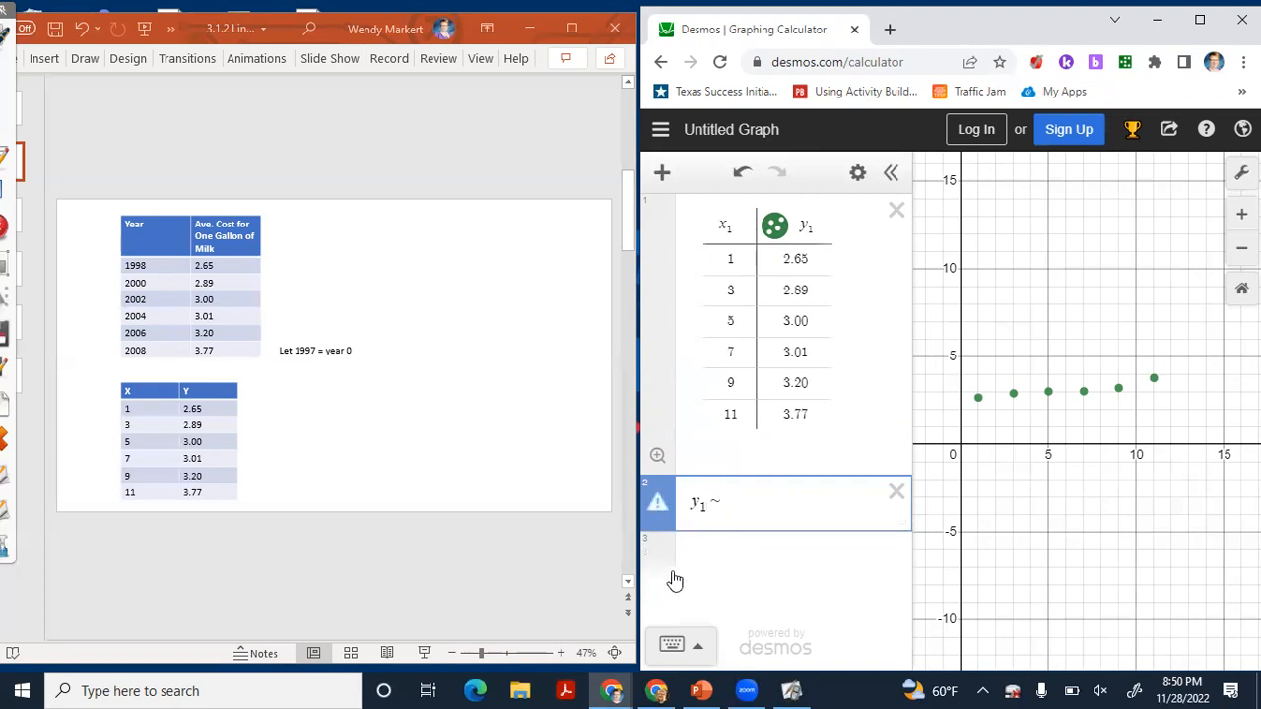
type("ax1 ")
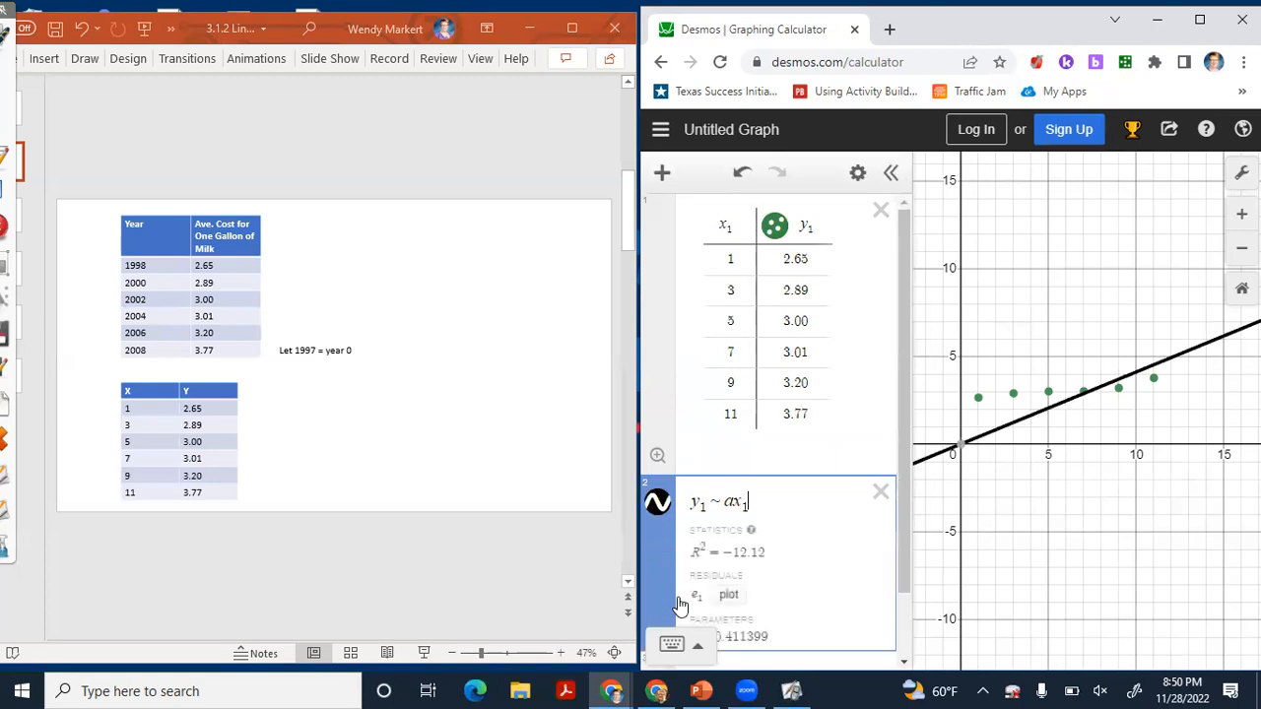
type("+ b")
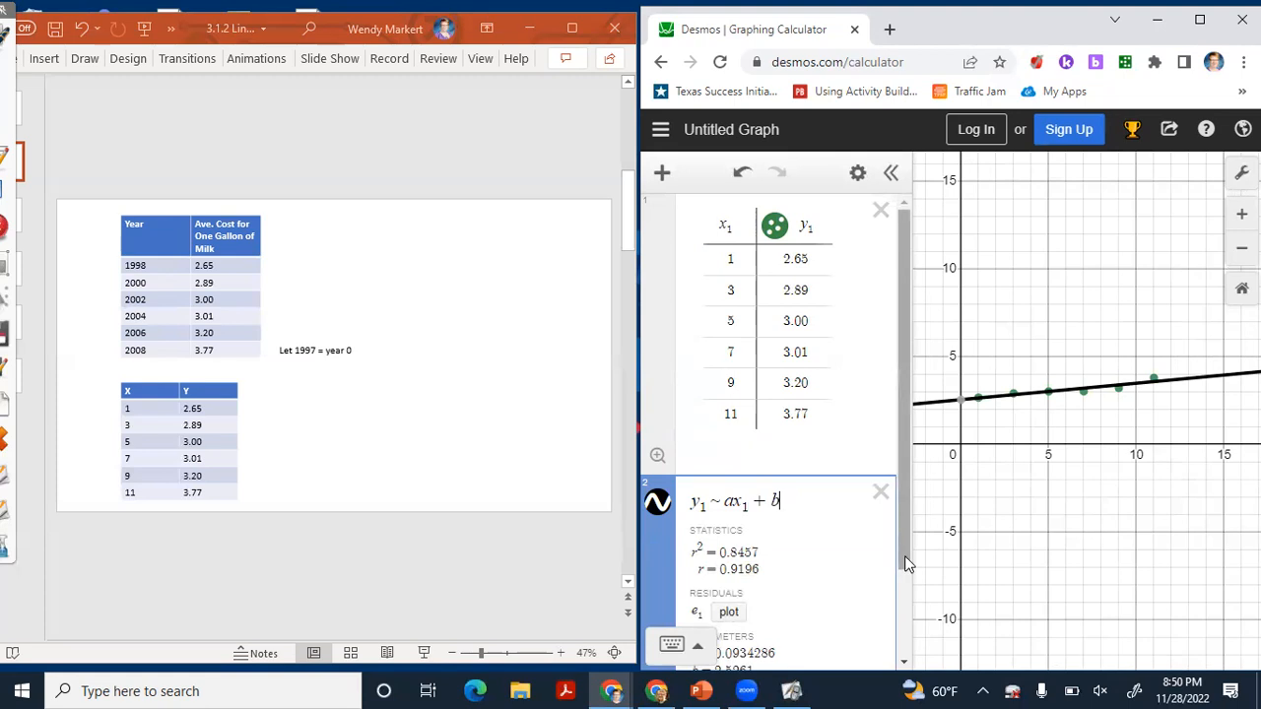
left_click_drag(908, 556, 895, 638)
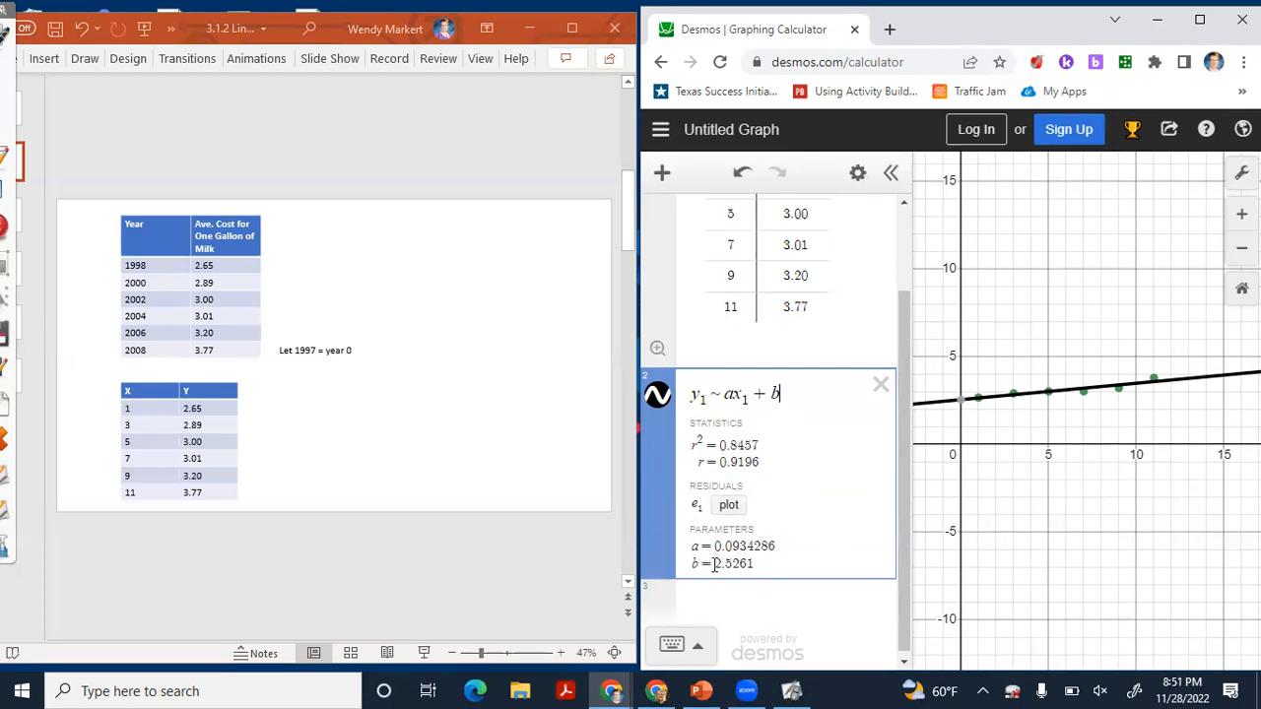
- Handwrite the rounded regression equation y = 0.09x + 2.53 in red ink on the milk-cost slide beside the X–Y table
mouse_move(9, 181)
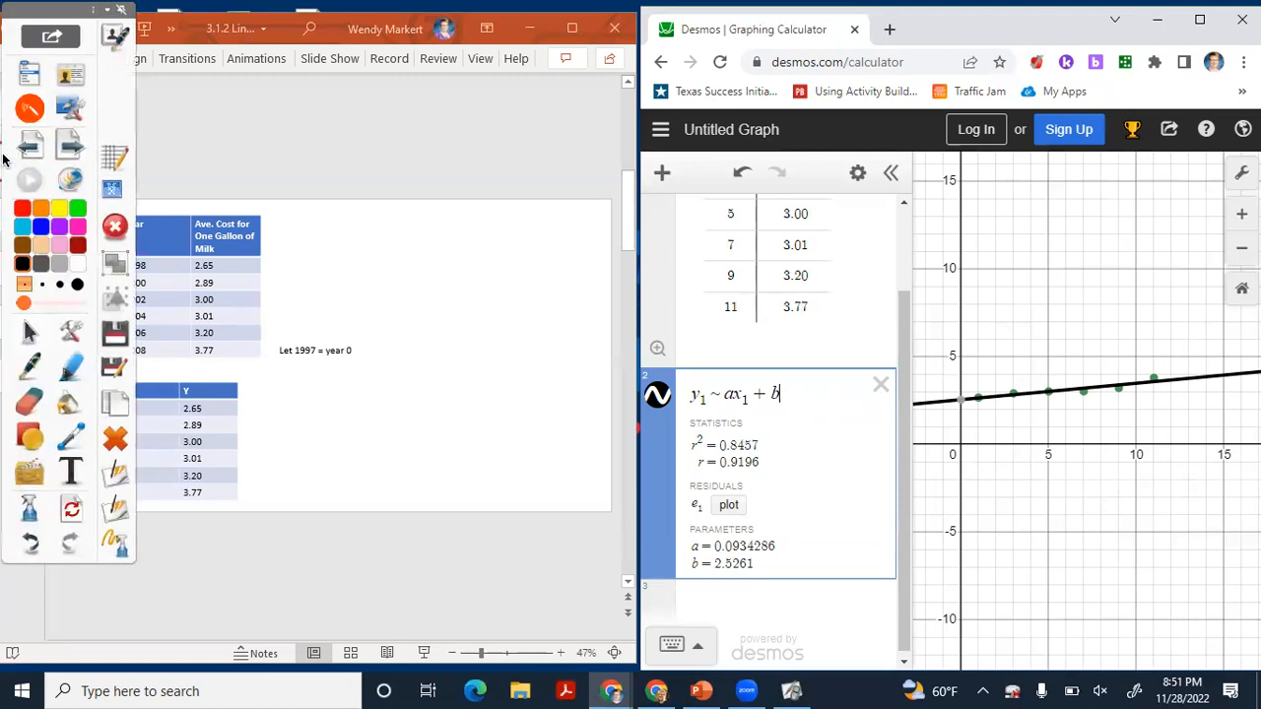
left_click(23, 373)
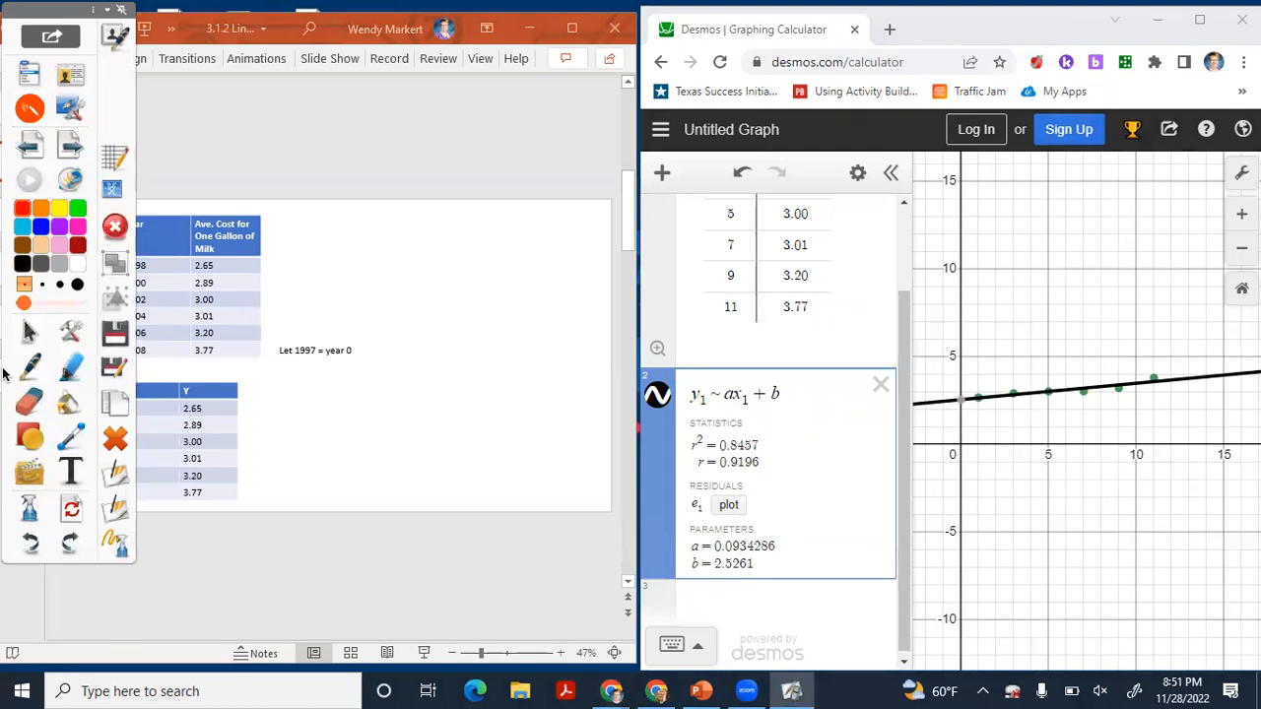
left_click_drag(316, 386, 335, 437)
mouse_move(367, 396)
left_mouse_down()
mouse_move(411, 381)
mouse_move(447, 402)
mouse_move(461, 384)
left_mouse_up()
mouse_move(471, 380)
left_mouse_down()
mouse_move(483, 379)
mouse_move(487, 416)
mouse_move(513, 412)
left_mouse_up()
left_click_drag(512, 386, 490, 418)
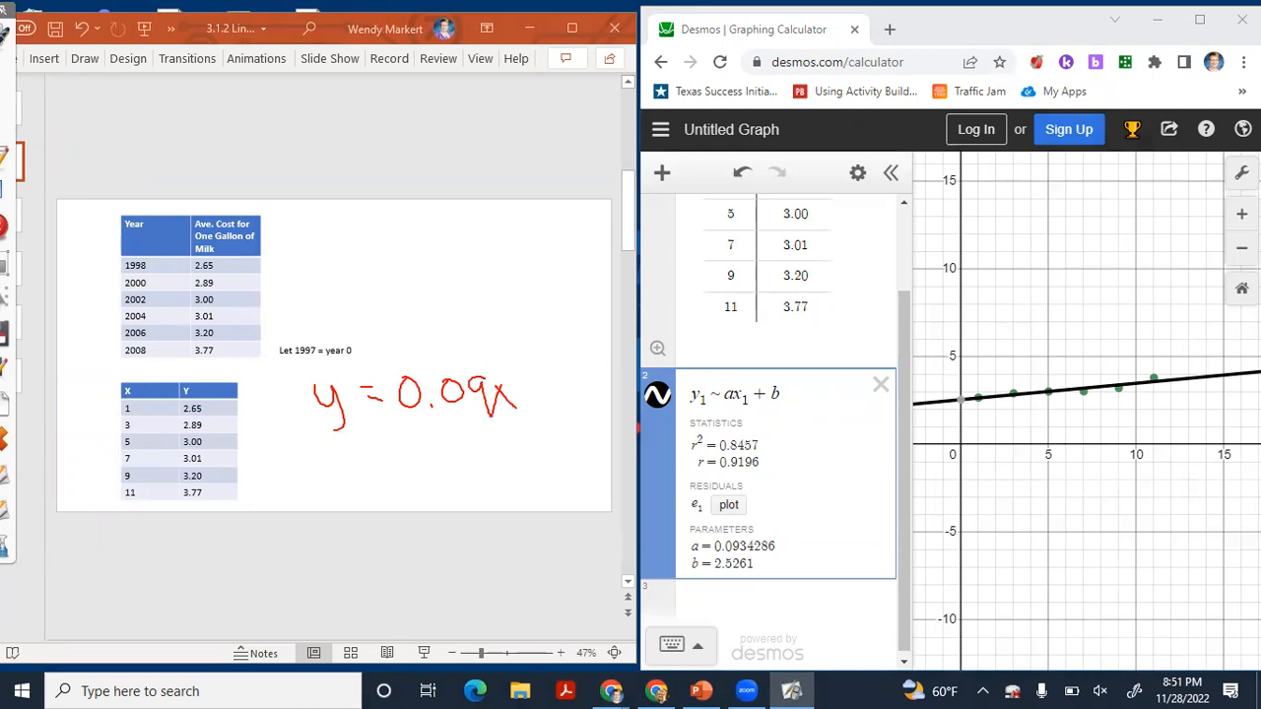
mouse_move(531, 380)
left_mouse_down()
mouse_move(530, 410)
mouse_move(537, 397)
left_mouse_up()
left_click_drag(542, 379, 554, 411)
mouse_move(582, 362)
left_mouse_down()
mouse_move(566, 385)
mouse_move(585, 404)
left_mouse_up()
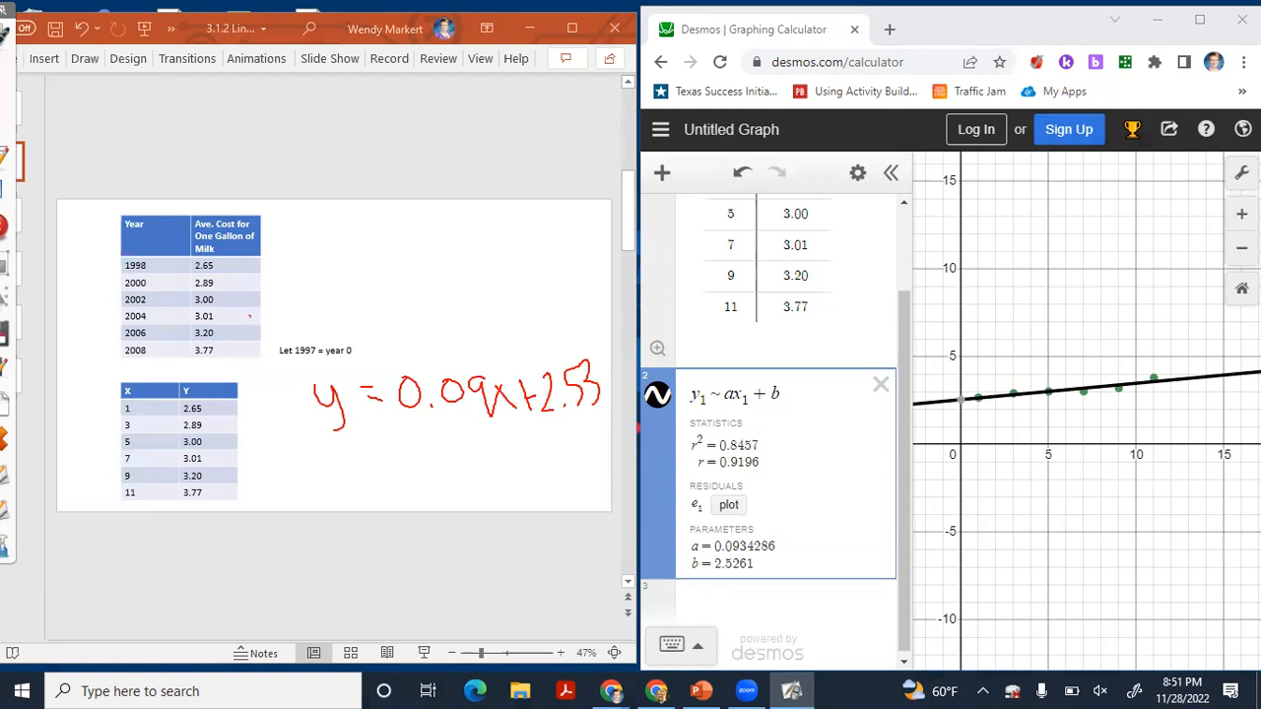
- Advance the presentation to the 2024 milk-cost prediction slide and handwrite 1997 = year 0 in red ink near its upper edge
mouse_move(8, 236)
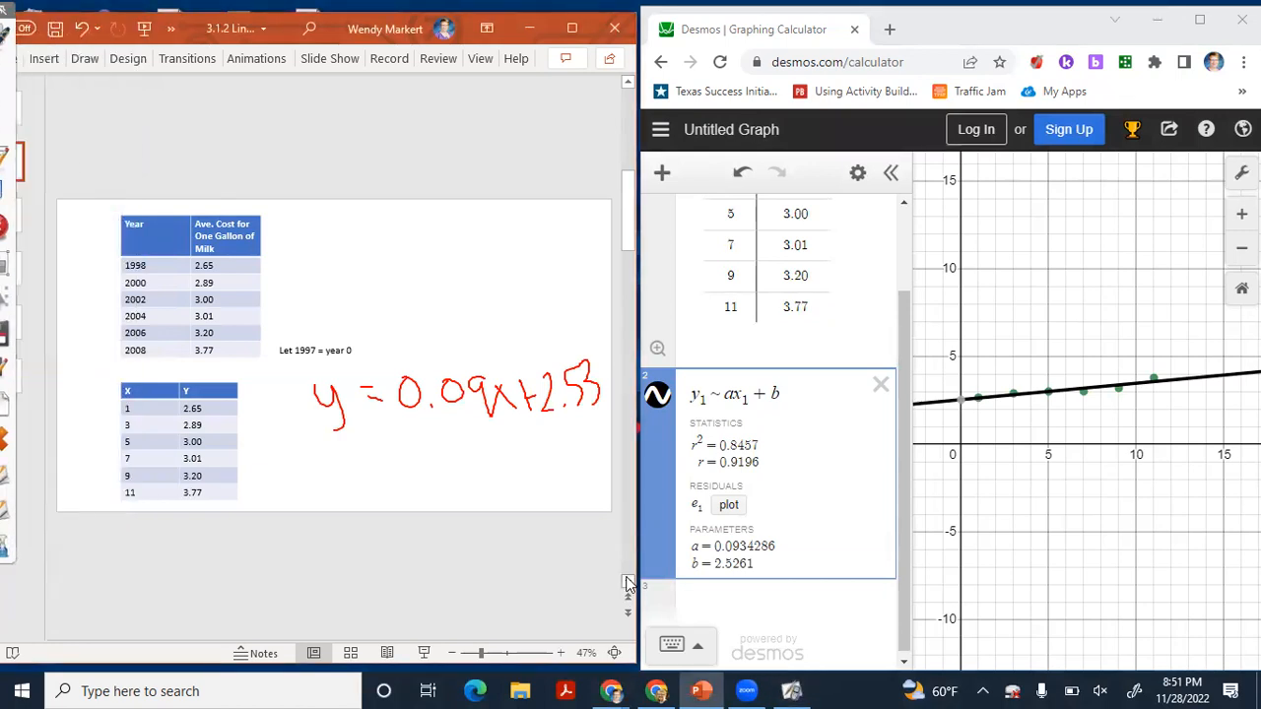
left_click(627, 583)
mouse_move(8, 404)
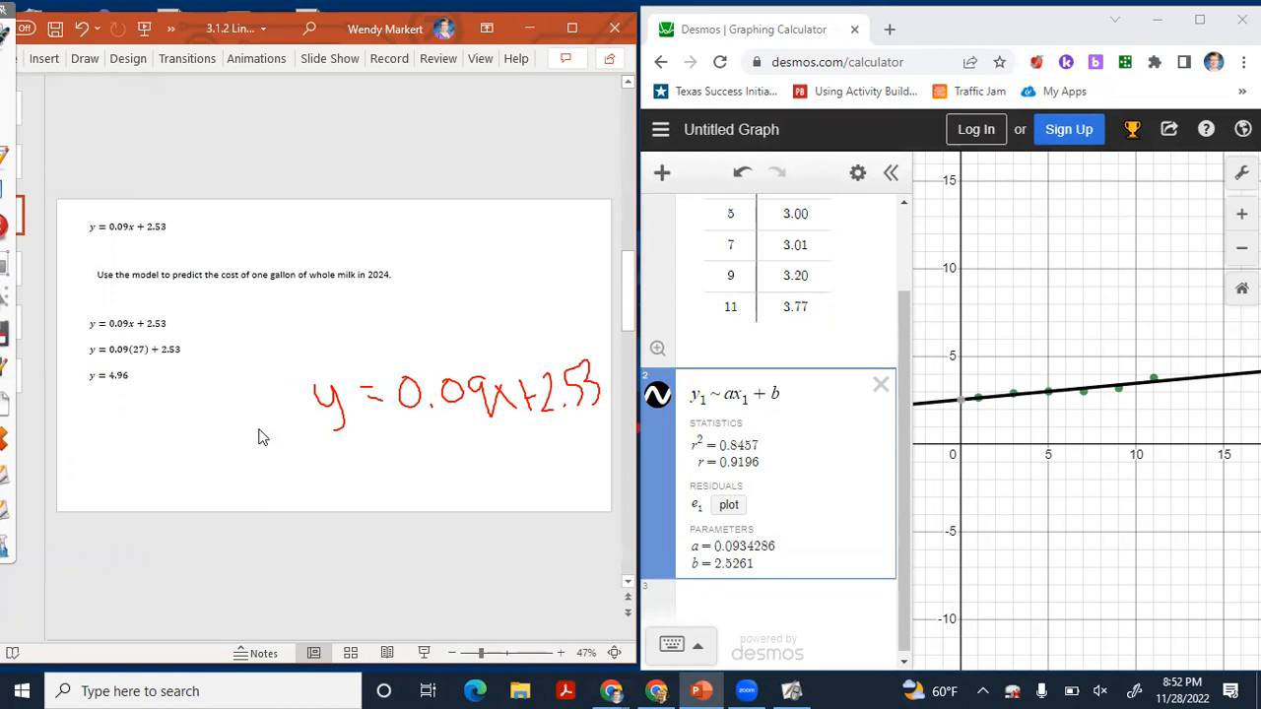
mouse_move(4, 139)
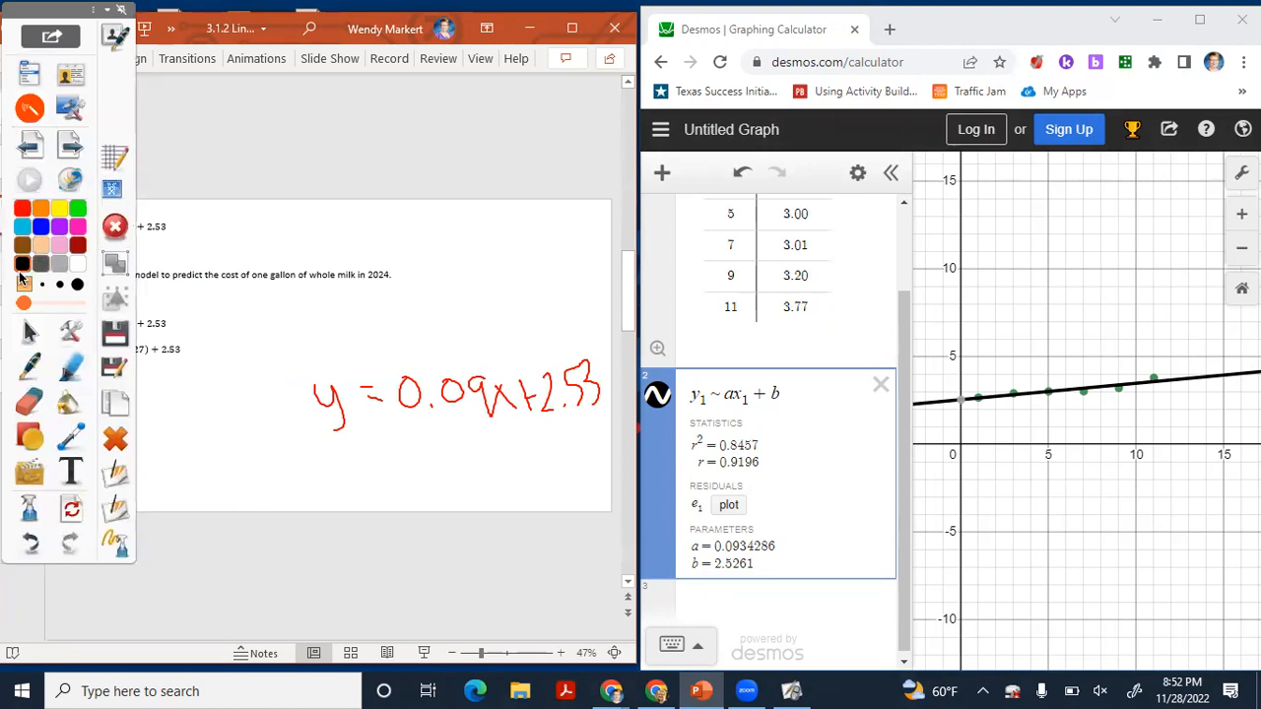
left_click(26, 373)
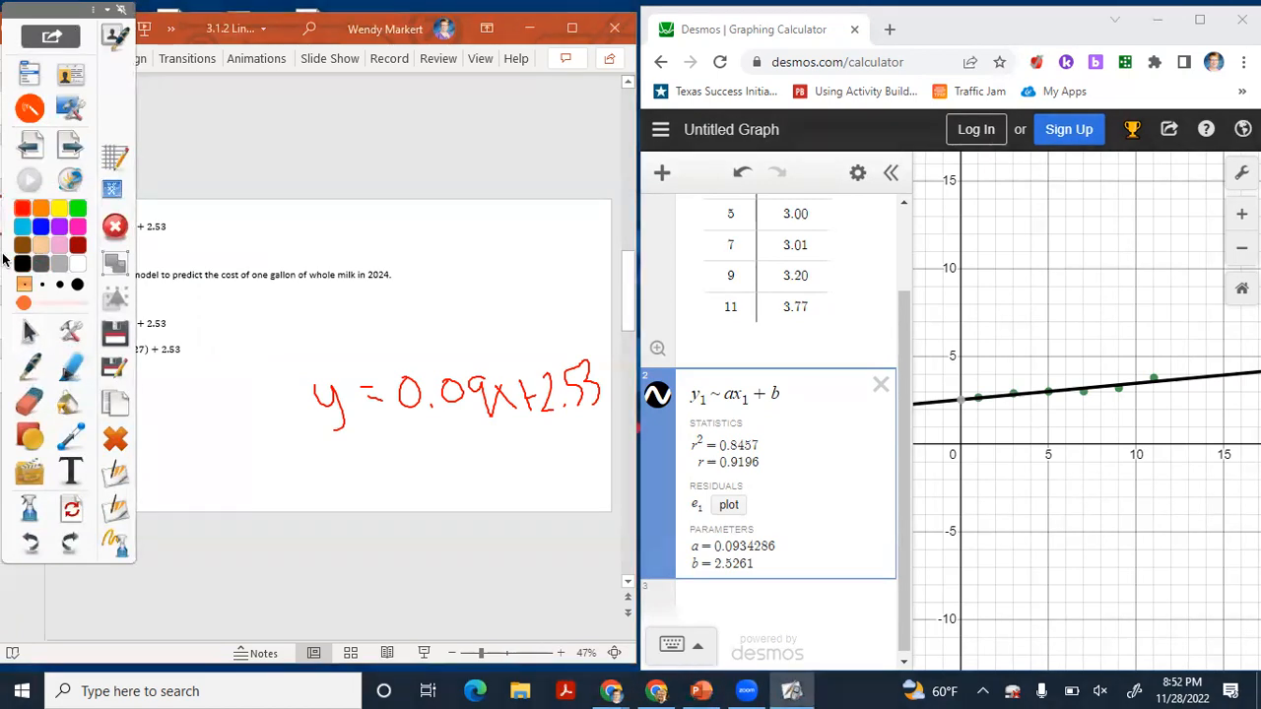
mouse_move(416, 225)
left_mouse_down()
mouse_move(419, 253)
mouse_move(490, 260)
mouse_move(521, 239)
mouse_move(539, 252)
left_mouse_up()
mouse_move(548, 230)
left_mouse_down()
mouse_move(550, 270)
mouse_move(610, 214)
left_mouse_up()
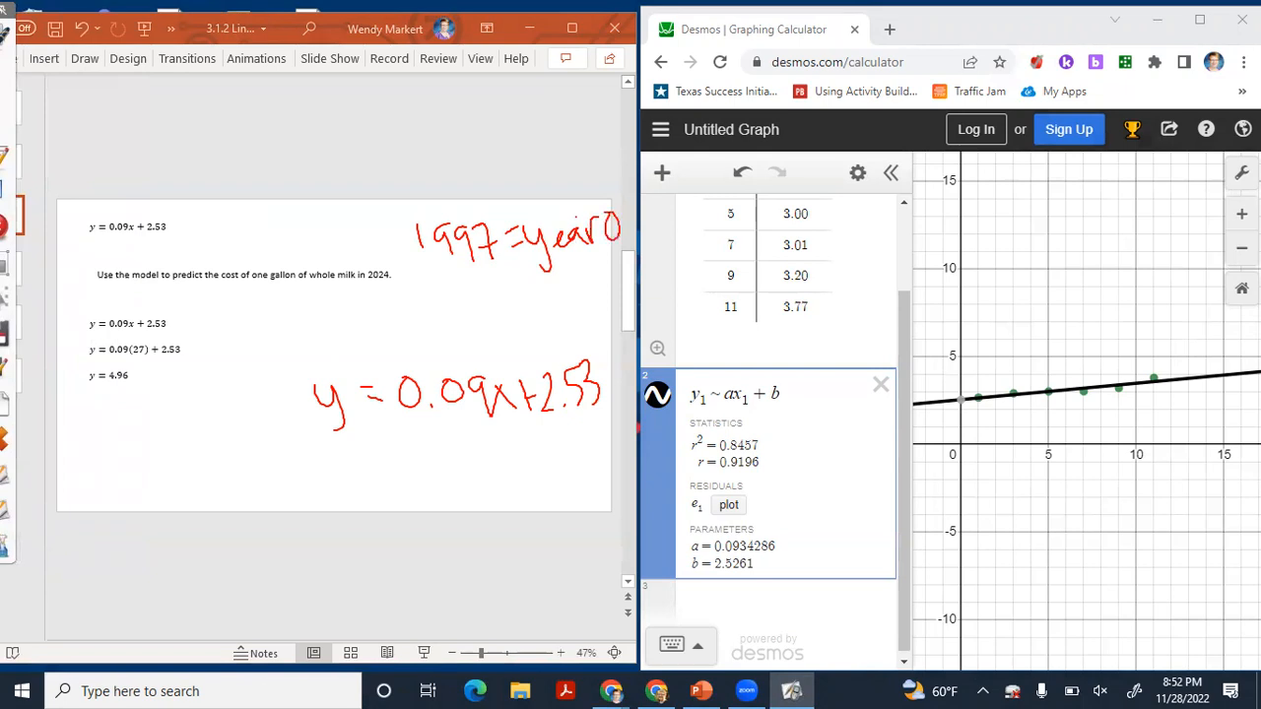
- Handwrite the column subtraction 2024 − 1997 with its borrowing marks under the year 0 note, and write the result 27
mouse_move(416, 278)
left_mouse_down()
mouse_move(440, 300)
mouse_move(457, 279)
mouse_move(499, 297)
left_mouse_up()
mouse_move(504, 270)
left_mouse_down()
mouse_move(497, 287)
mouse_move(520, 278)
left_mouse_up()
left_click_drag(513, 264, 514, 301)
mouse_move(370, 322)
left_mouse_down()
mouse_move(427, 337)
mouse_move(465, 319)
mouse_move(475, 337)
left_mouse_up()
left_click_drag(488, 312, 492, 336)
mouse_move(497, 307)
left_mouse_down()
mouse_move(512, 305)
mouse_move(518, 337)
left_mouse_up()
mouse_move(504, 325)
left_mouse_down()
mouse_move(528, 322)
mouse_move(504, 351)
mouse_move(392, 364)
left_mouse_up()
mouse_move(487, 270)
left_mouse_down()
mouse_move(473, 296)
mouse_move(457, 283)
mouse_move(493, 283)
left_mouse_up()
mouse_move(520, 362)
left_mouse_down()
mouse_move(529, 376)
mouse_move(538, 364)
left_mouse_up()
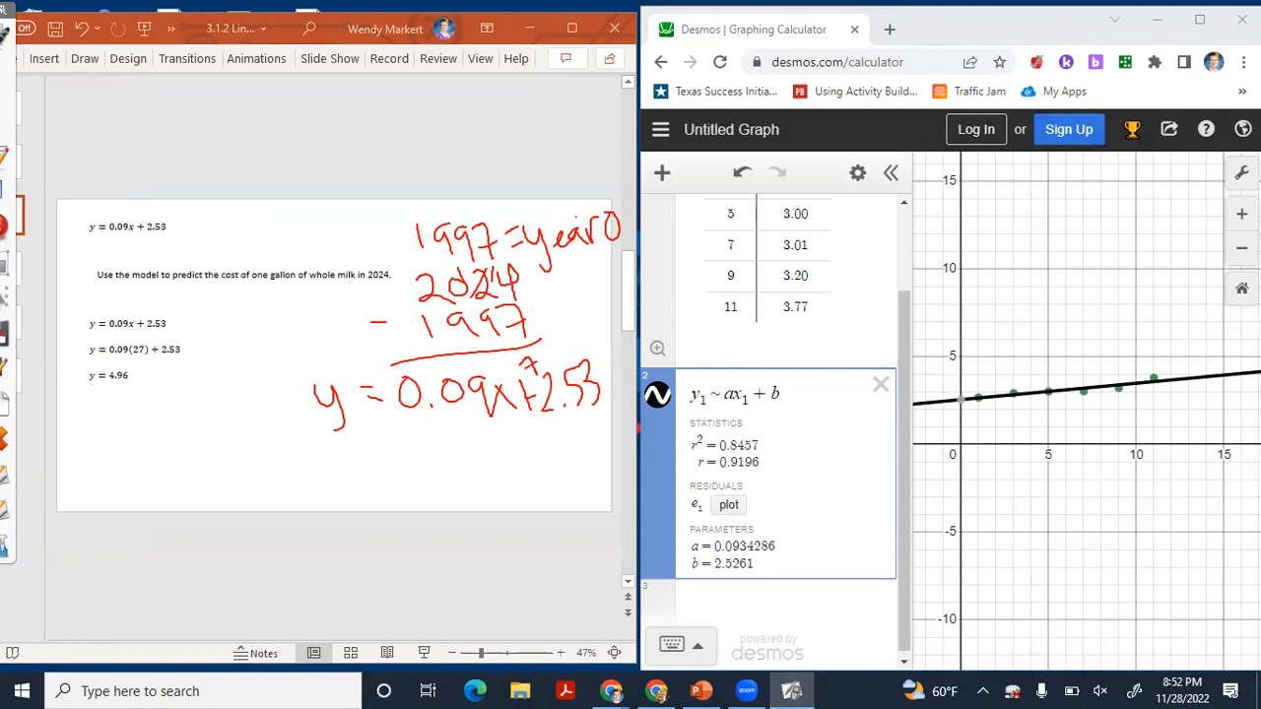
left_click_drag(448, 279, 418, 302)
mouse_move(402, 264)
left_mouse_down()
mouse_move(411, 281)
mouse_move(435, 264)
mouse_move(445, 284)
left_mouse_up()
mouse_move(487, 364)
left_mouse_down()
mouse_move(491, 379)
mouse_move(510, 380)
left_mouse_up()
- Underline the substituted 27 in the slide's equation y = 0.09(27) + 2.53 in red ink, keeping the pen selected
left_click_drag(135, 361, 154, 364)
mouse_move(8, 394)
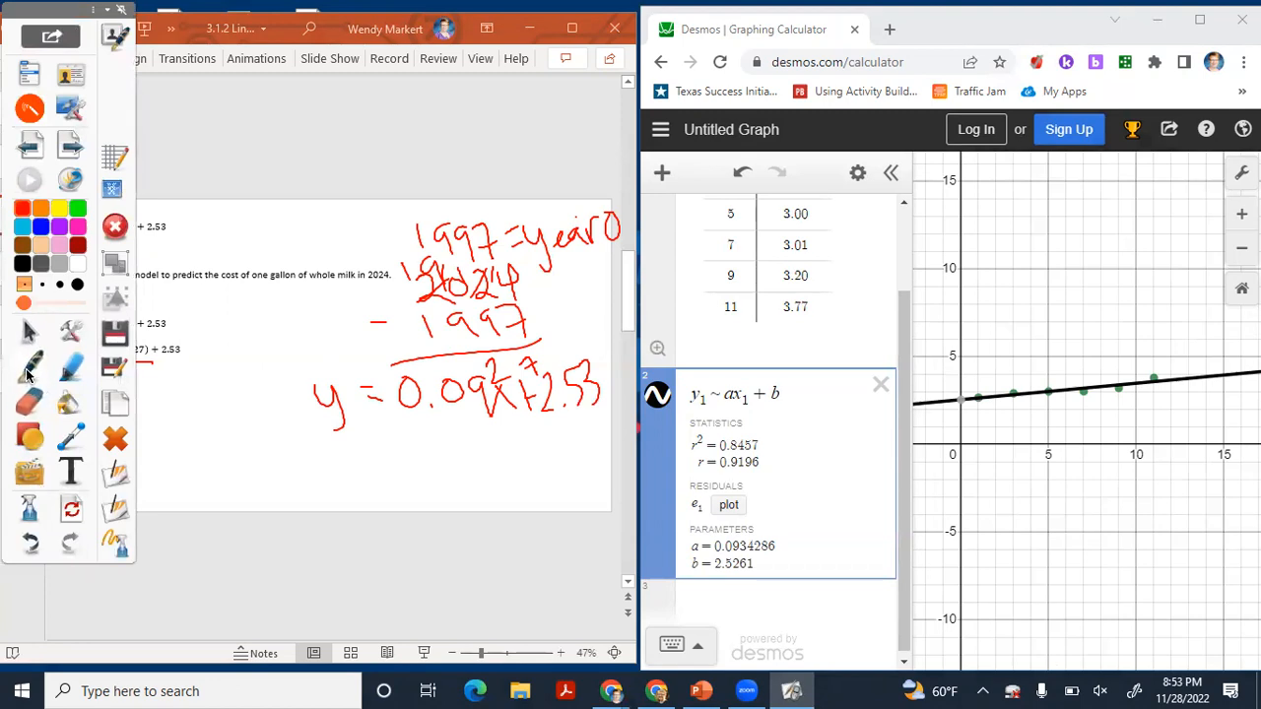
left_click(27, 375)
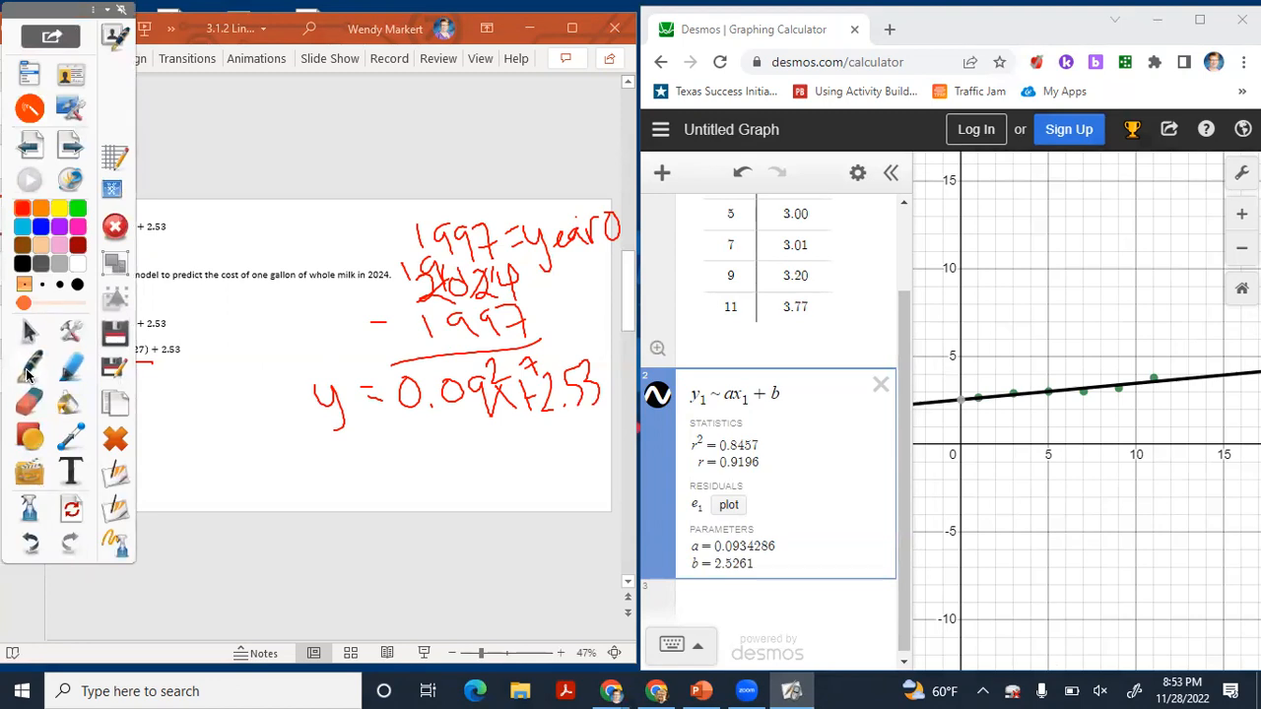